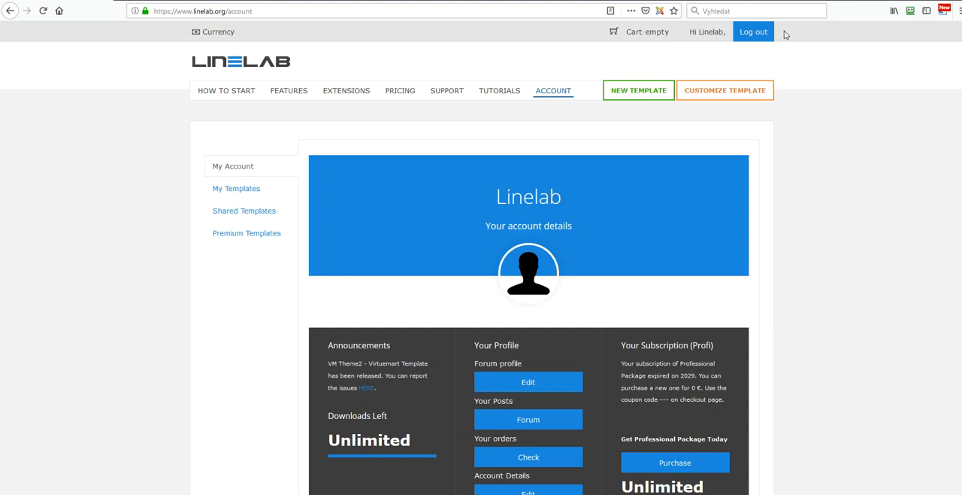
Step: Create a new template from the Blank base template and name it template02
{"action": "left_click", "coordinate": [638, 96]}
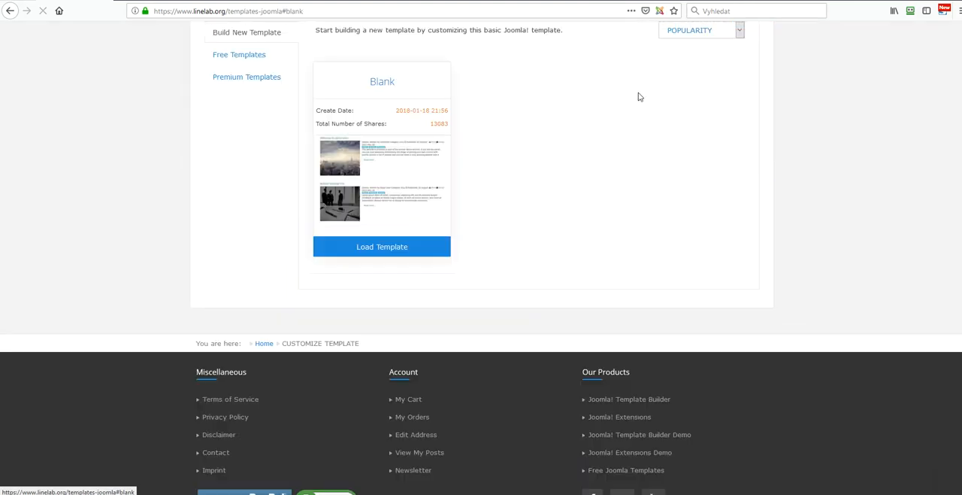
{"action": "scroll", "coordinate": [530, 221], "scroll_direction": "up", "scroll_amount": 1}
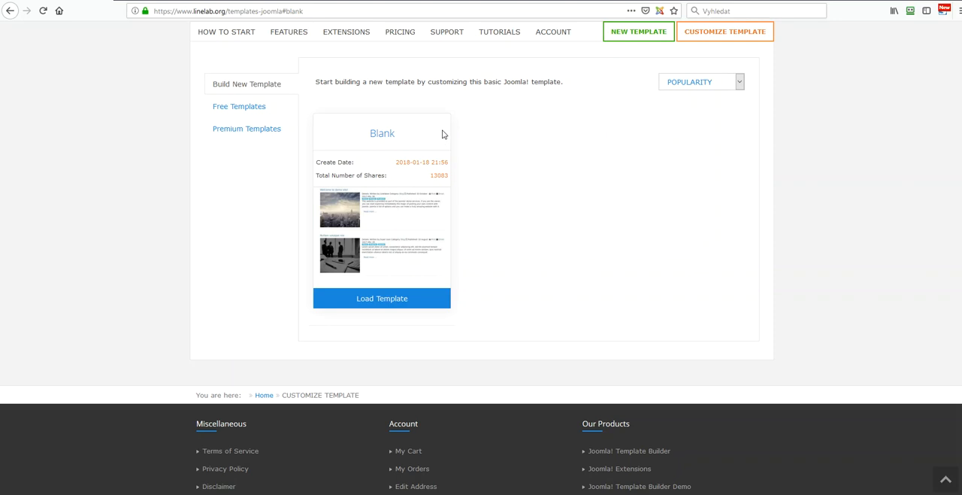
{"action": "left_click", "coordinate": [382, 301]}
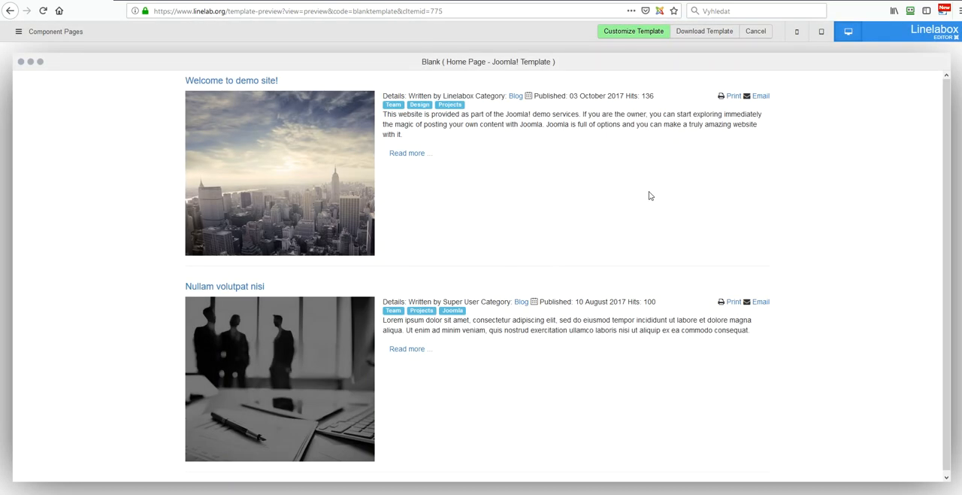
{"action": "left_click", "coordinate": [632, 34]}
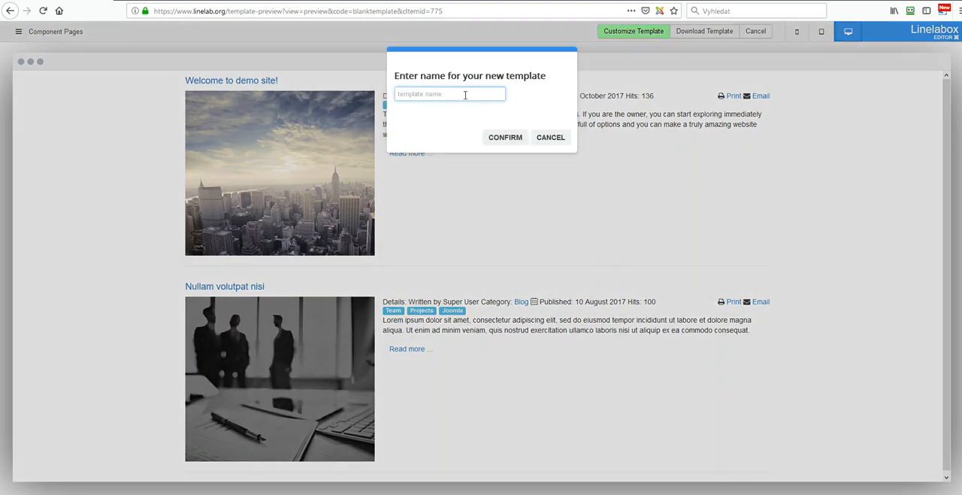
{"action": "type", "text": "template02"}
{"action": "left_click", "coordinate": [505, 137]}
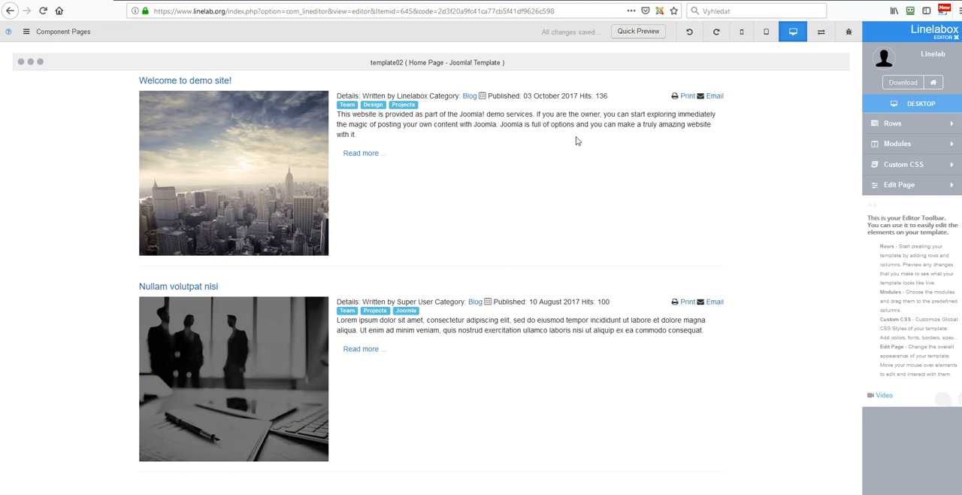
Step: Open the template's row list and review the planned page layout in the WIREFRAME spreadsheet in Excel
{"action": "left_click", "coordinate": [877, 127]}
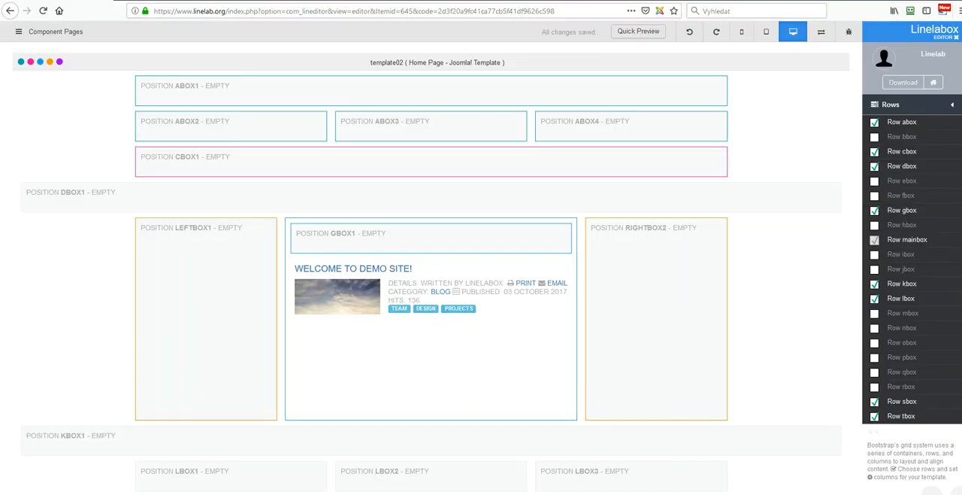
{"action": "left_click_drag", "start_coordinate": [961, 30], "coordinate": [376, 2]}
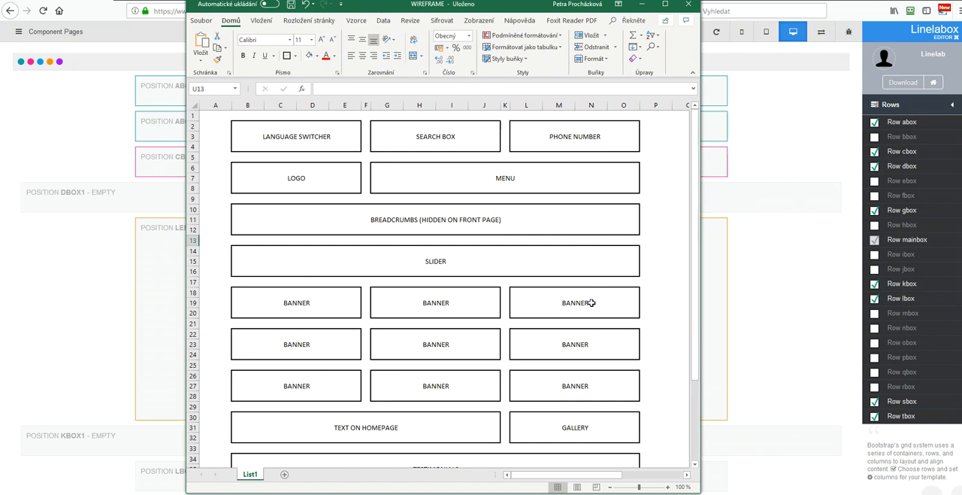
{"action": "scroll", "coordinate": [592, 305], "scroll_direction": "down", "scroll_amount": 5}
{"action": "scroll", "coordinate": [591, 307], "scroll_direction": "up", "scroll_amount": 4}
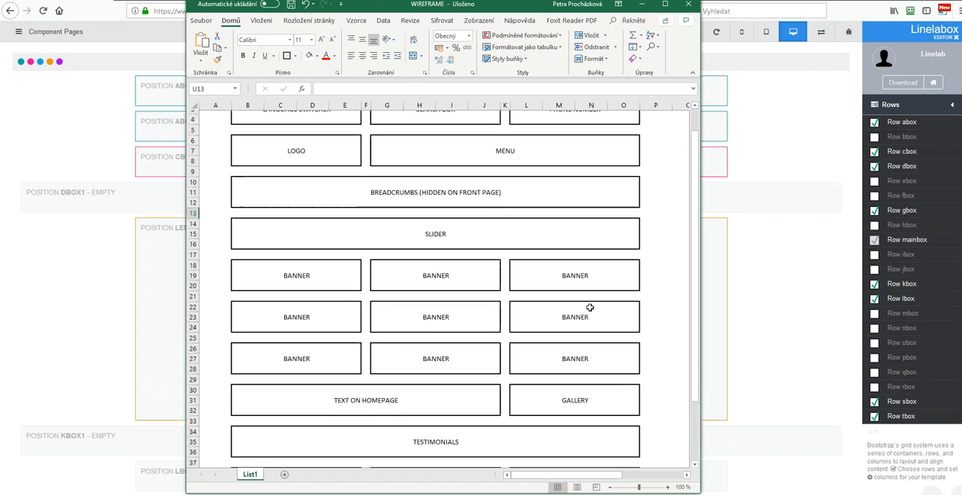
{"action": "scroll", "coordinate": [590, 307], "scroll_direction": "up", "scroll_amount": 1}
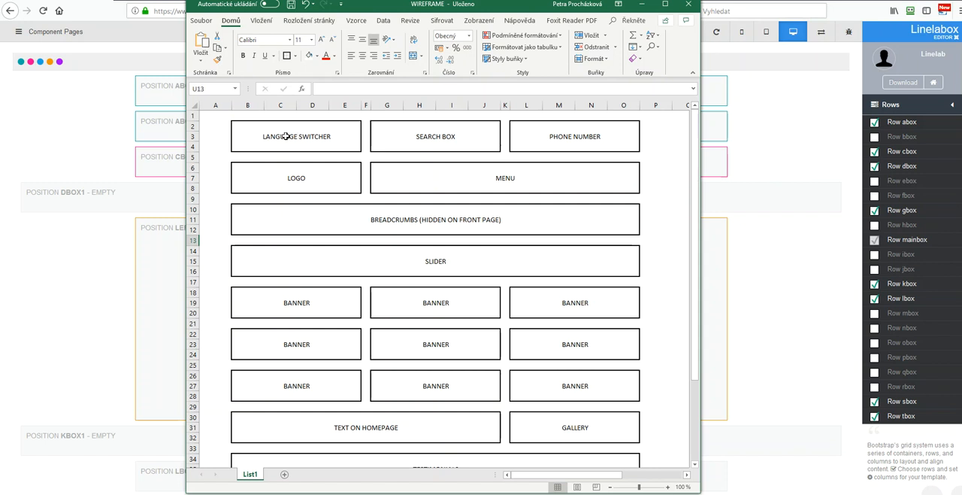
{"action": "left_click_drag", "start_coordinate": [380, 6], "coordinate": [961, 8]}
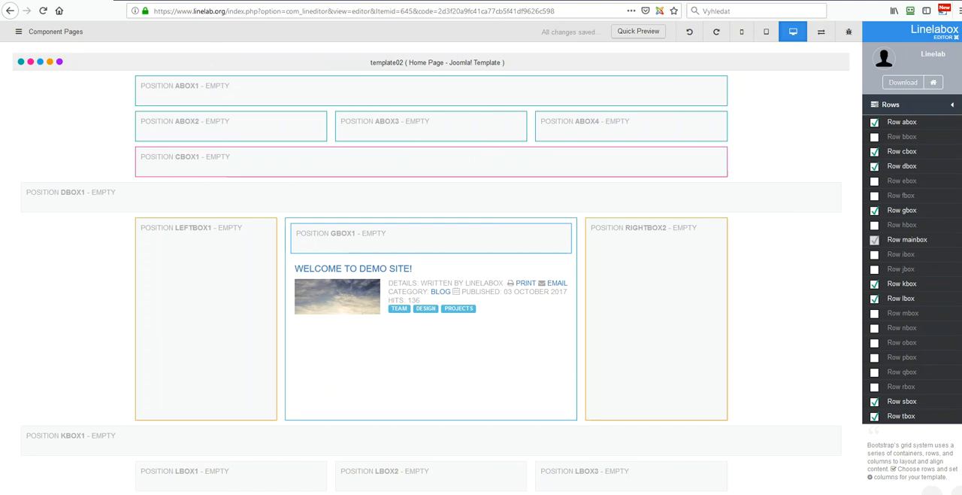
Step: Set row abox to three equal columns with desktop widths 4,4,4
{"action": "left_click", "coordinate": [902, 122]}
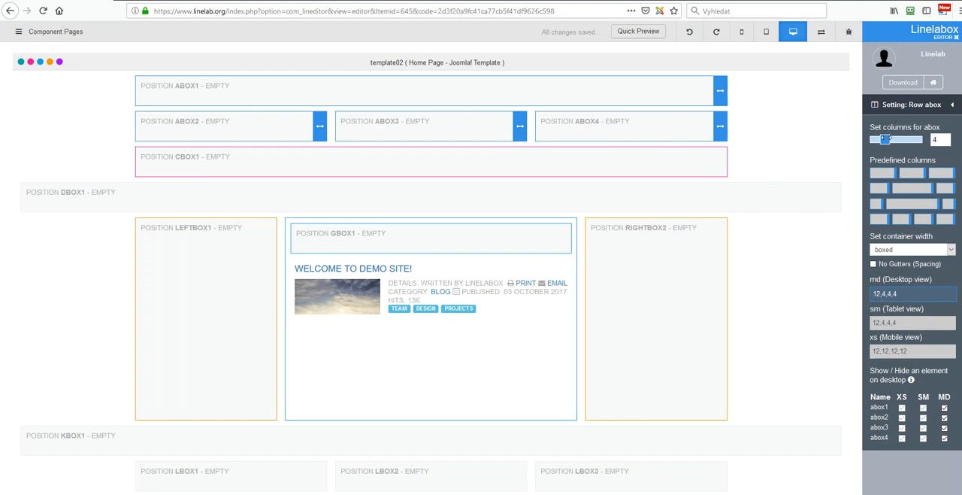
{"action": "left_click_drag", "start_coordinate": [885, 139], "coordinate": [883, 138]}
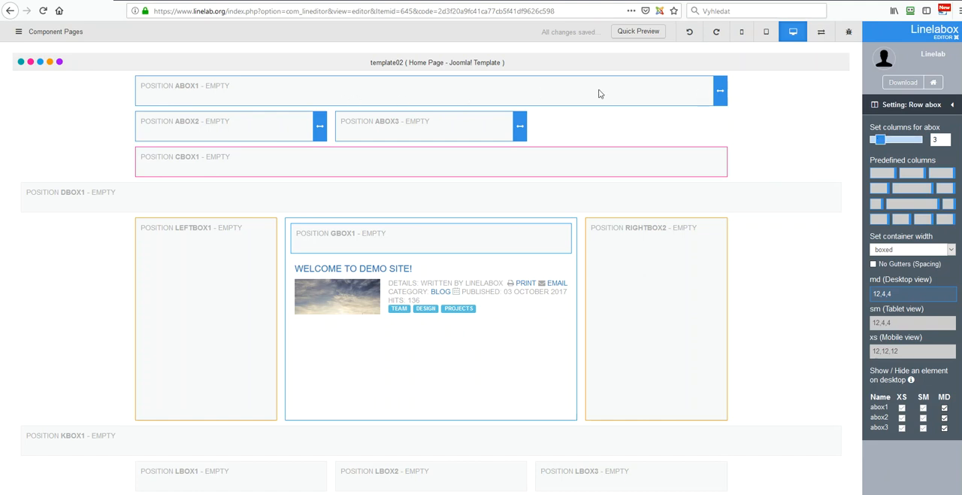
{"action": "left_click_drag", "start_coordinate": [720, 88], "coordinate": [342, 96]}
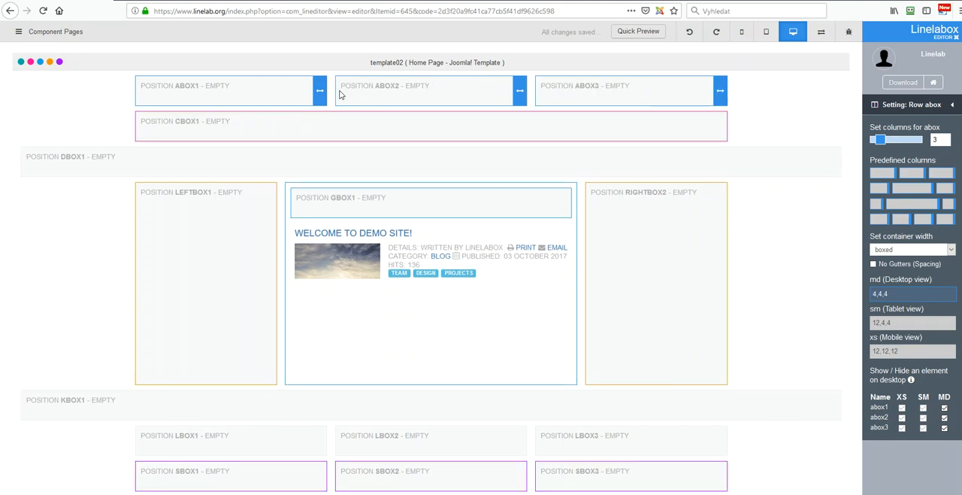
{"action": "left_click", "coordinate": [911, 190]}
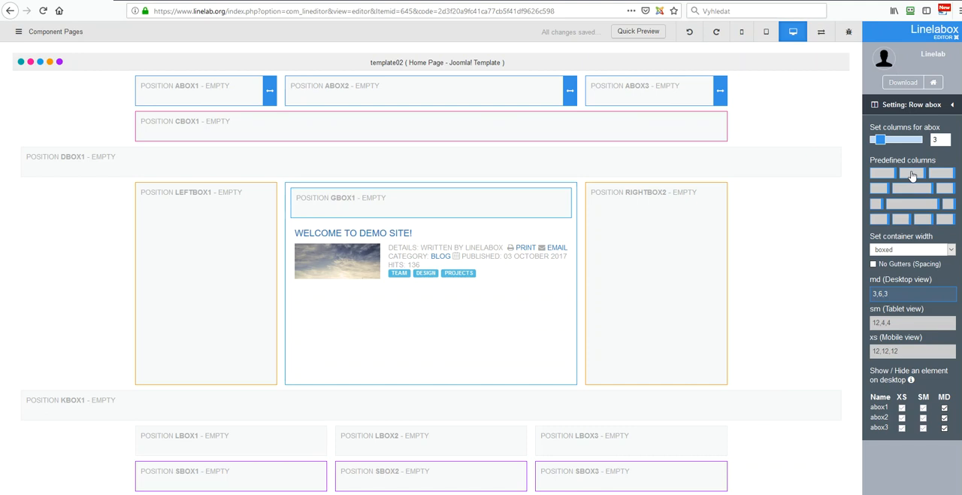
{"action": "left_click", "coordinate": [912, 175]}
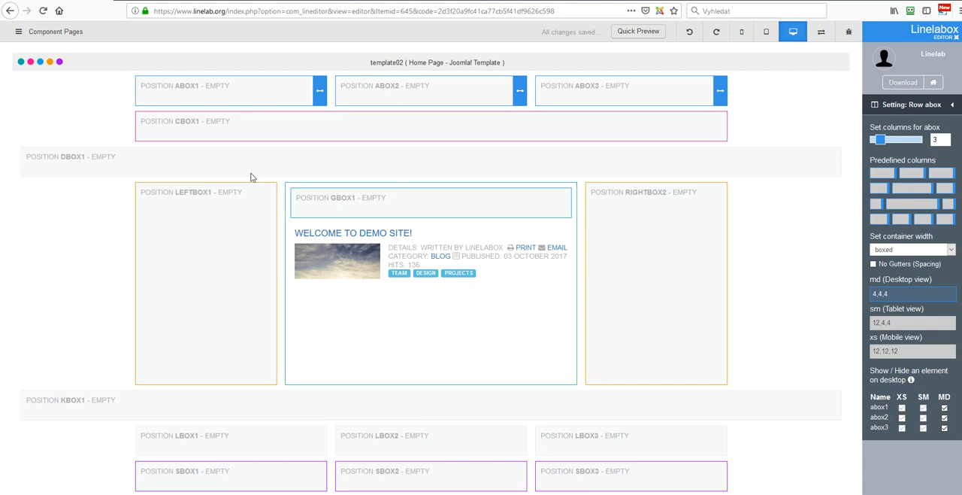
Step: Set row abox's container width to fluid and try the No Gutters option on it
{"action": "left_click", "coordinate": [888, 248]}
{"action": "left_click", "coordinate": [902, 261]}
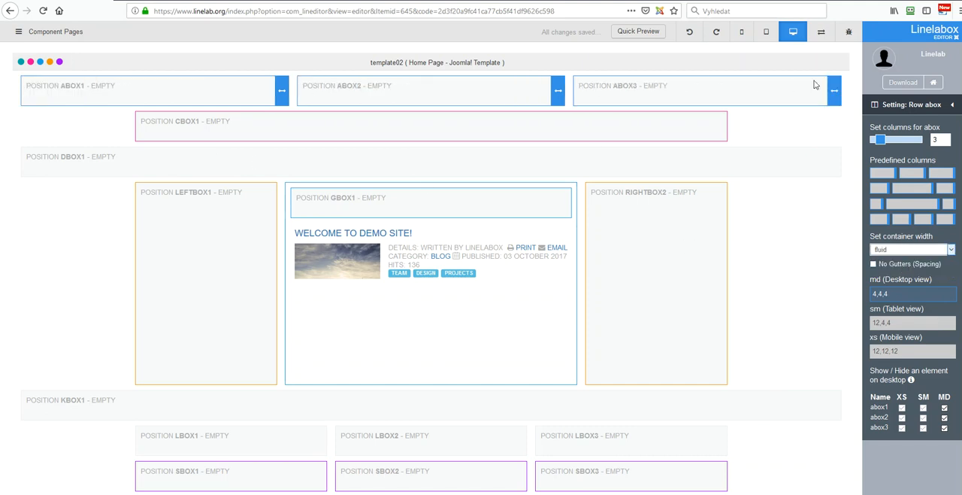
{"action": "left_click", "coordinate": [874, 268]}
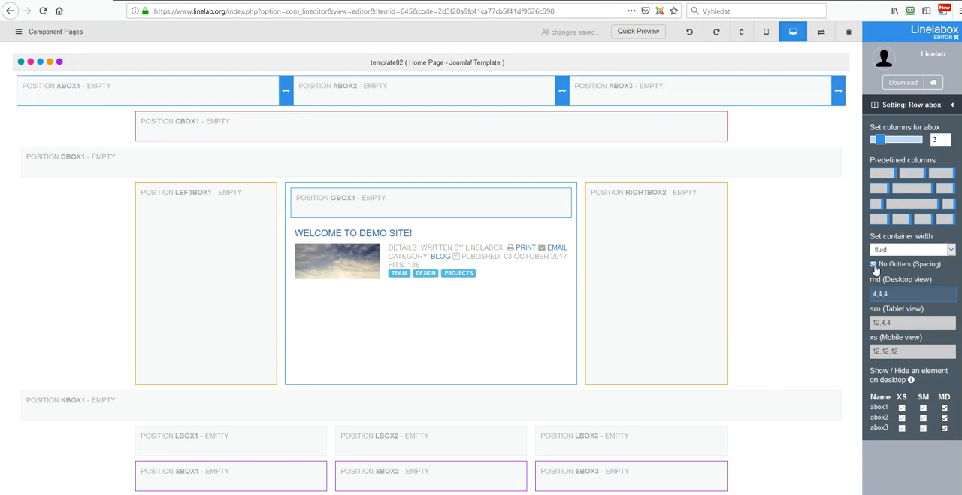
{"action": "left_click", "coordinate": [874, 268]}
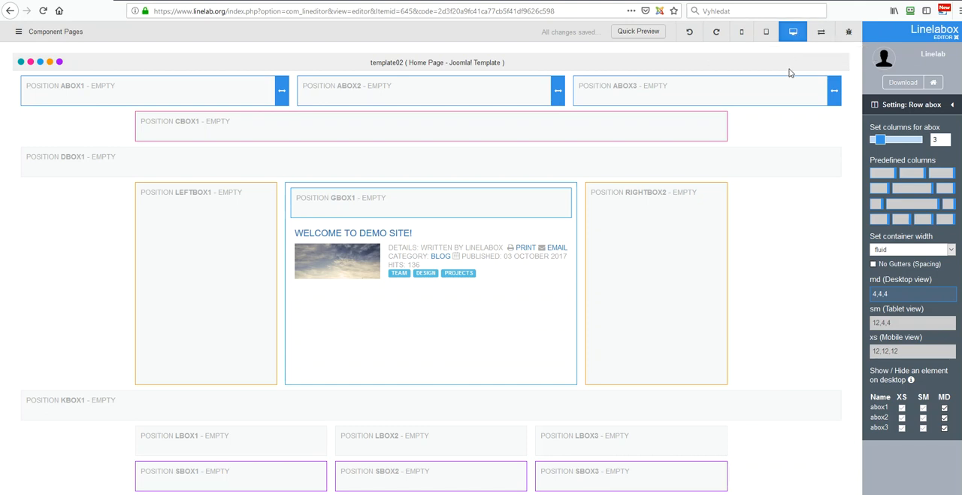
{"action": "left_click", "coordinate": [955, 107]}
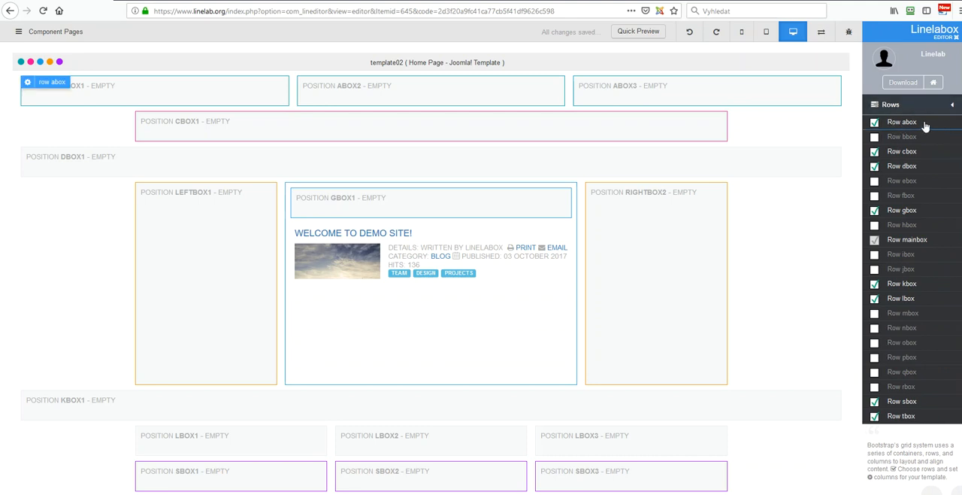
Step: Check the WIREFRAME spreadsheet and split row cbox into two columns with desktop widths 4,8
{"action": "left_click_drag", "start_coordinate": [961, 27], "coordinate": [616, 33]}
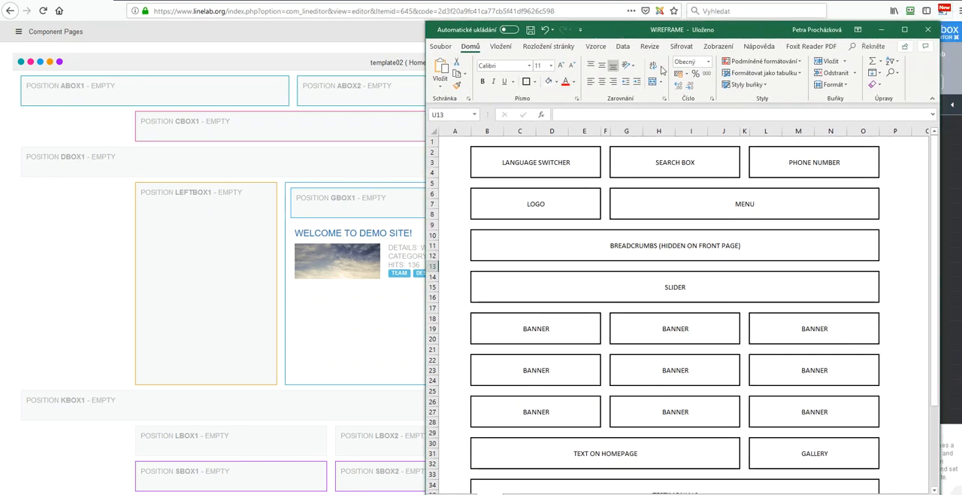
{"action": "left_click_drag", "start_coordinate": [628, 31], "coordinate": [838, 61]}
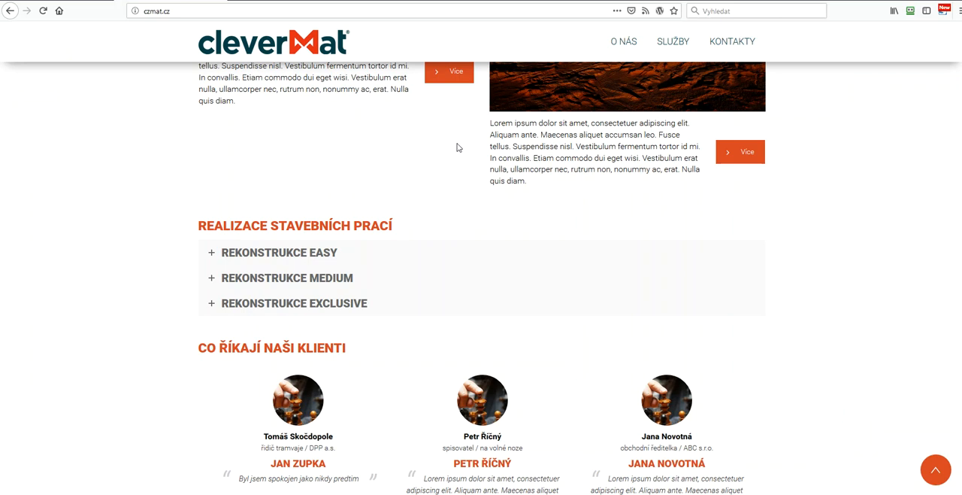
{"action": "scroll", "coordinate": [458, 147], "scroll_direction": "up", "scroll_amount": 2}
{"action": "scroll", "coordinate": [455, 146], "scroll_direction": "down", "scroll_amount": 2}
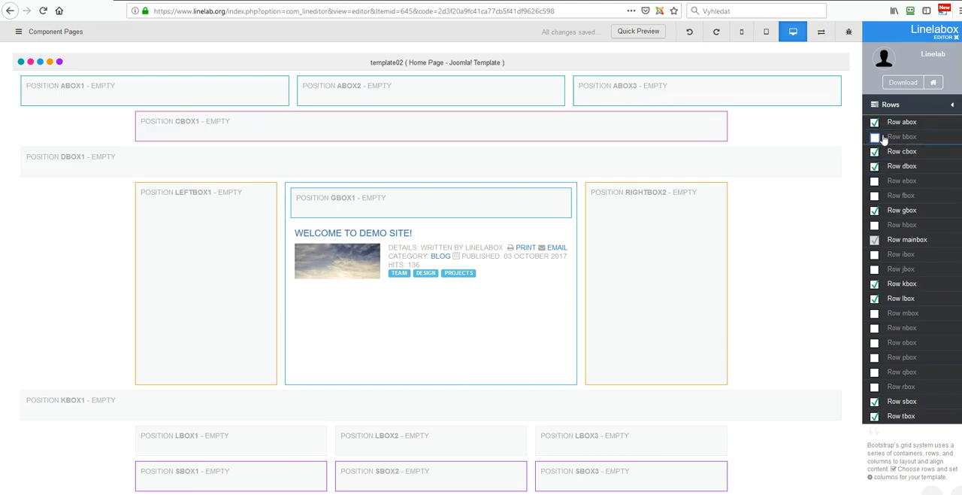
{"action": "left_click", "coordinate": [899, 152]}
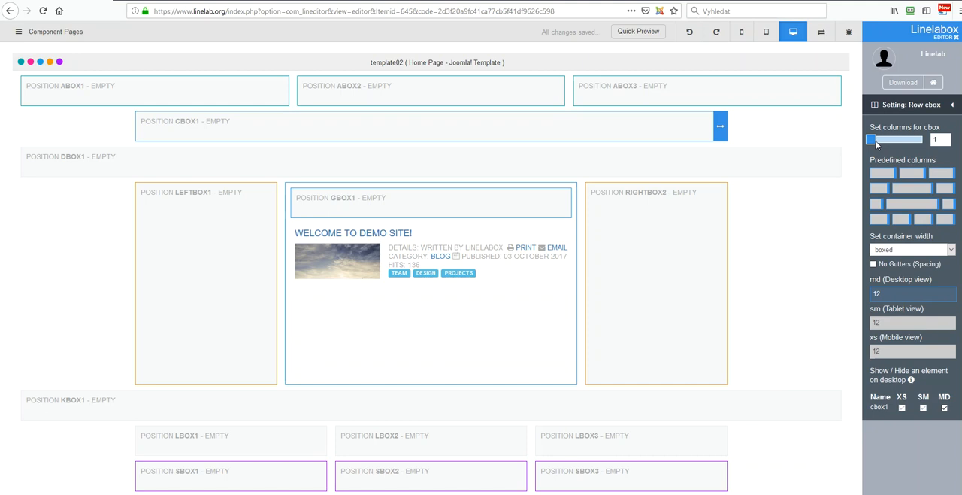
{"action": "left_click_drag", "start_coordinate": [872, 140], "coordinate": [878, 140]}
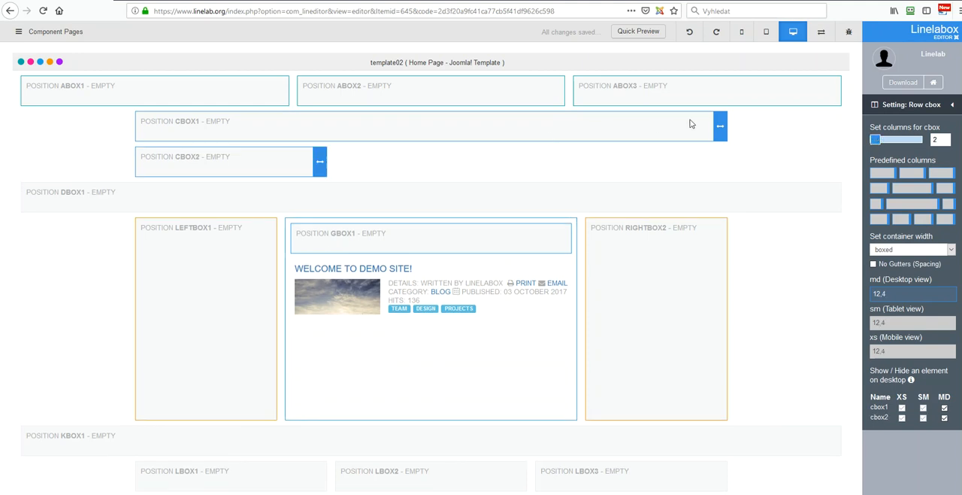
{"action": "left_click_drag", "start_coordinate": [712, 126], "coordinate": [328, 125]}
{"action": "left_click_drag", "start_coordinate": [520, 129], "coordinate": [721, 128]}
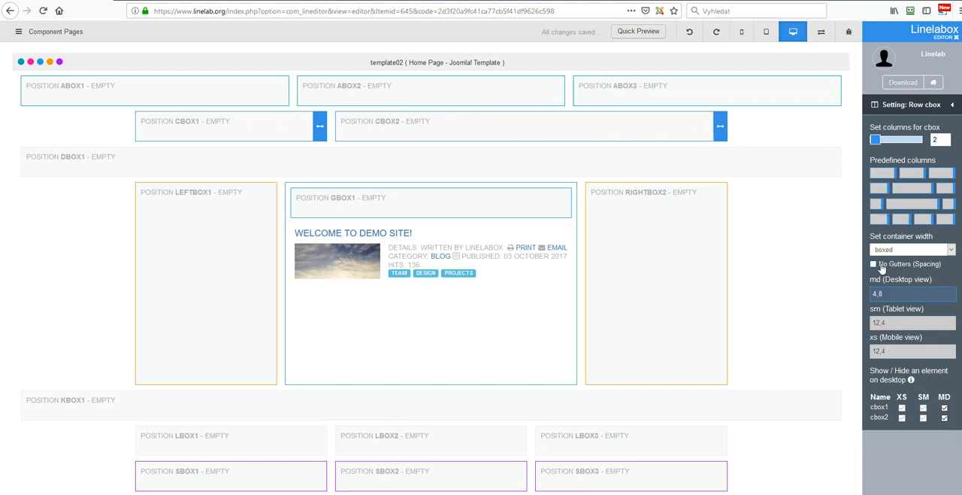
{"action": "left_click", "coordinate": [951, 106]}
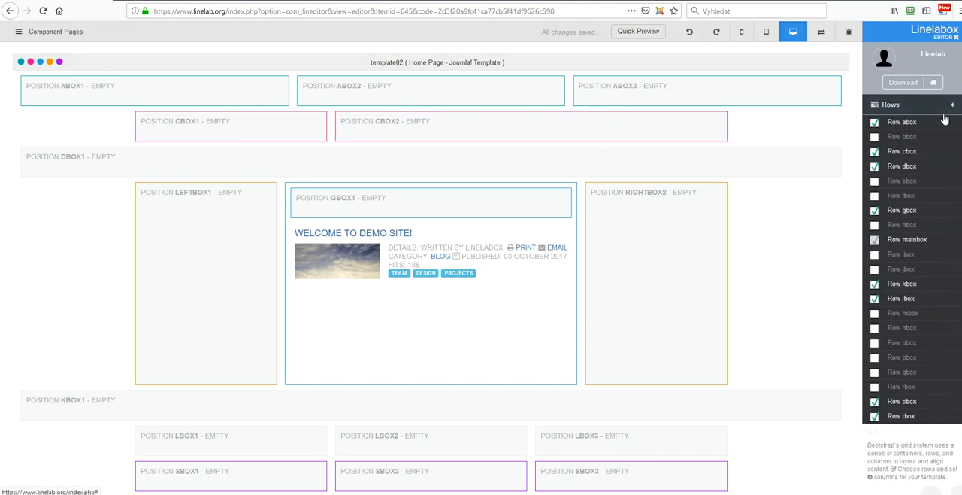
Step: Set the container width of row abox to boxed
{"action": "left_click", "coordinate": [901, 122]}
{"action": "left_click", "coordinate": [901, 256]}
{"action": "left_click", "coordinate": [901, 269]}
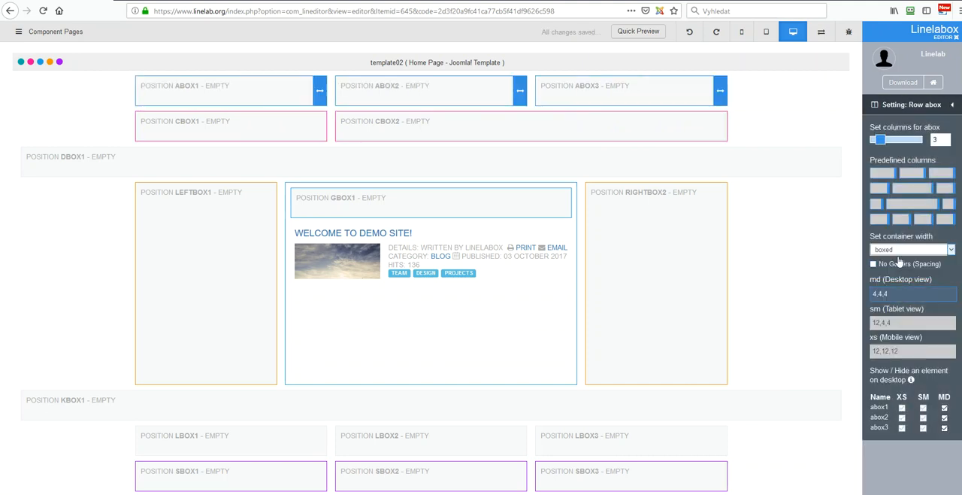
{"action": "left_click", "coordinate": [951, 105]}
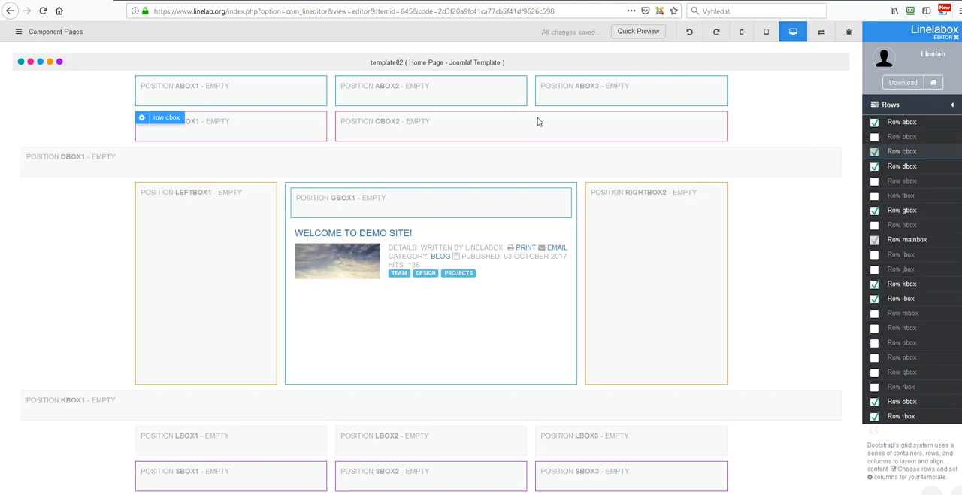
Step: Set the container width of row dbox to boxed
{"action": "left_click", "coordinate": [907, 169]}
{"action": "left_click", "coordinate": [904, 251]}
{"action": "left_click", "coordinate": [903, 273]}
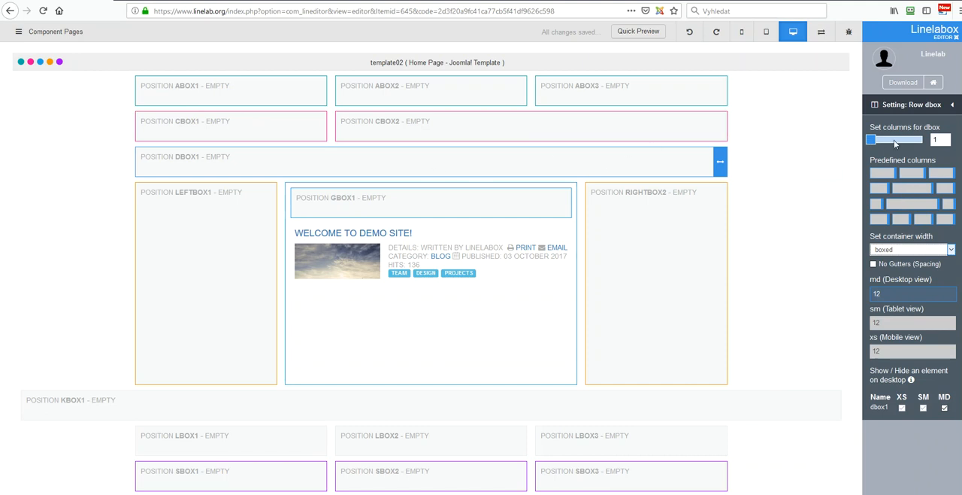
{"action": "left_click", "coordinate": [951, 105]}
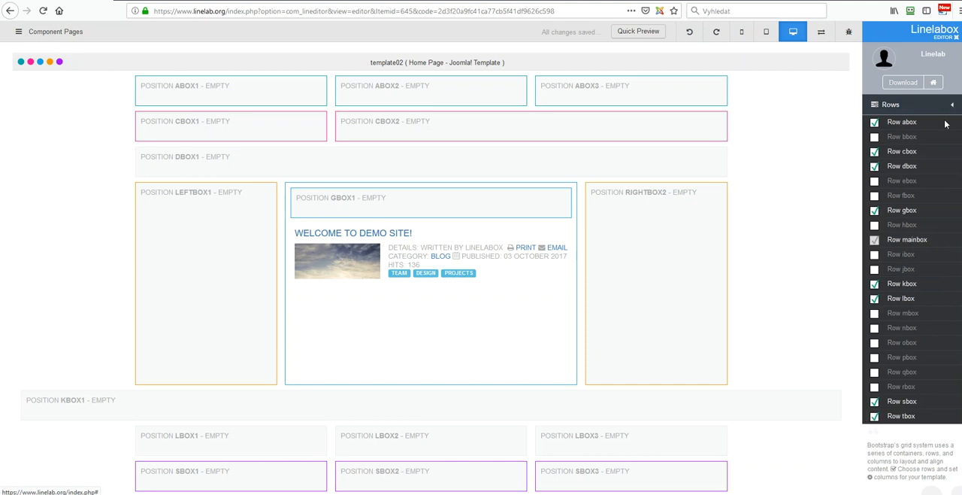
Step: Enable row ebox and make it a single boxed column with a desktop width of 12
{"action": "left_click", "coordinate": [875, 182]}
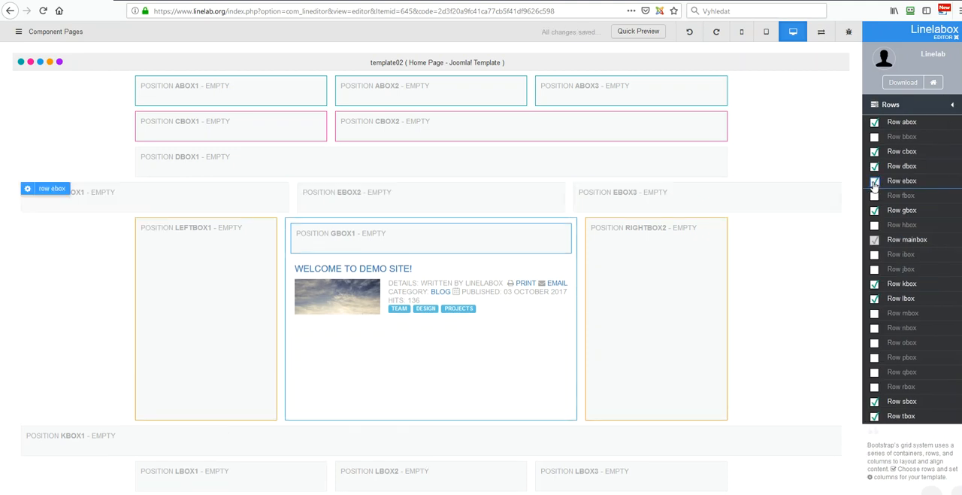
{"action": "left_click", "coordinate": [899, 181]}
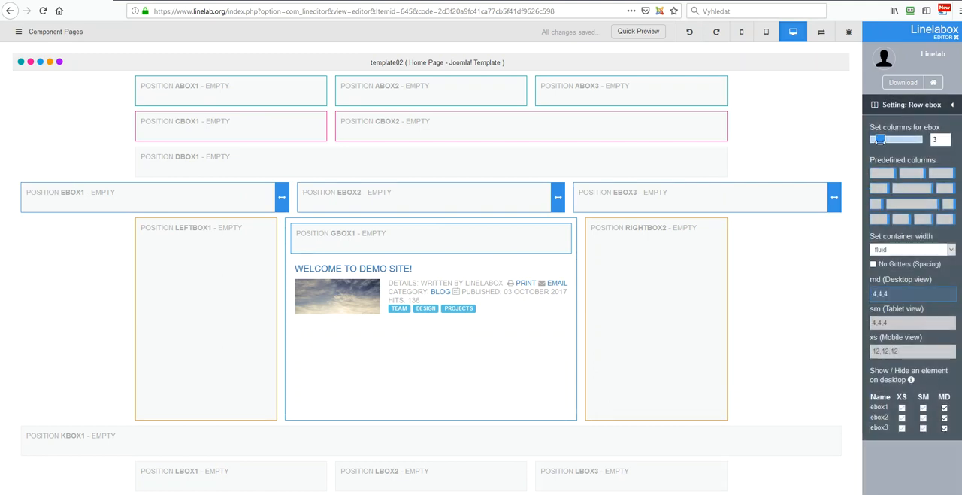
{"action": "left_click_drag", "start_coordinate": [881, 141], "coordinate": [865, 144]}
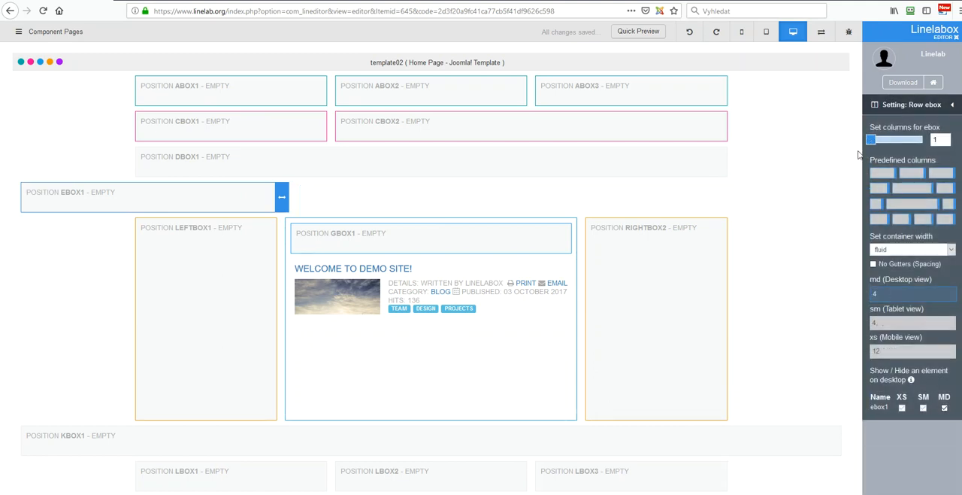
{"action": "left_click", "coordinate": [894, 251]}
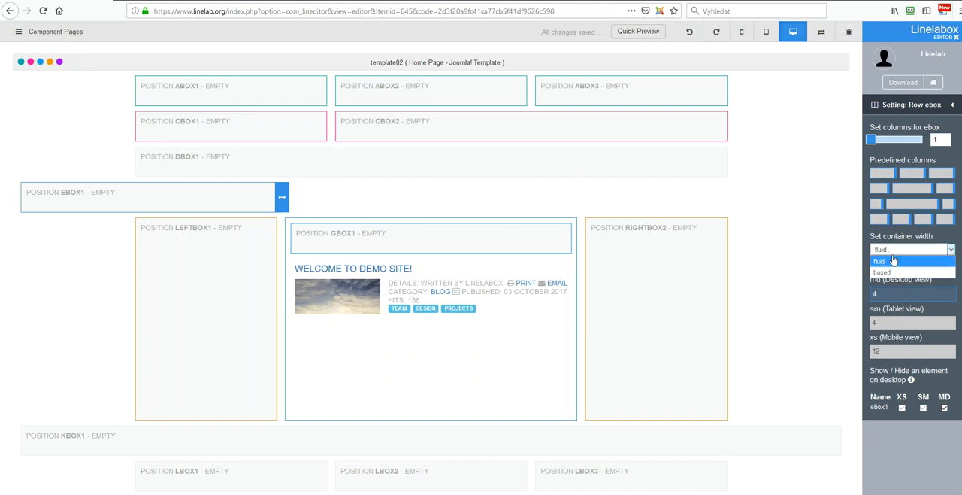
{"action": "left_click", "coordinate": [893, 268]}
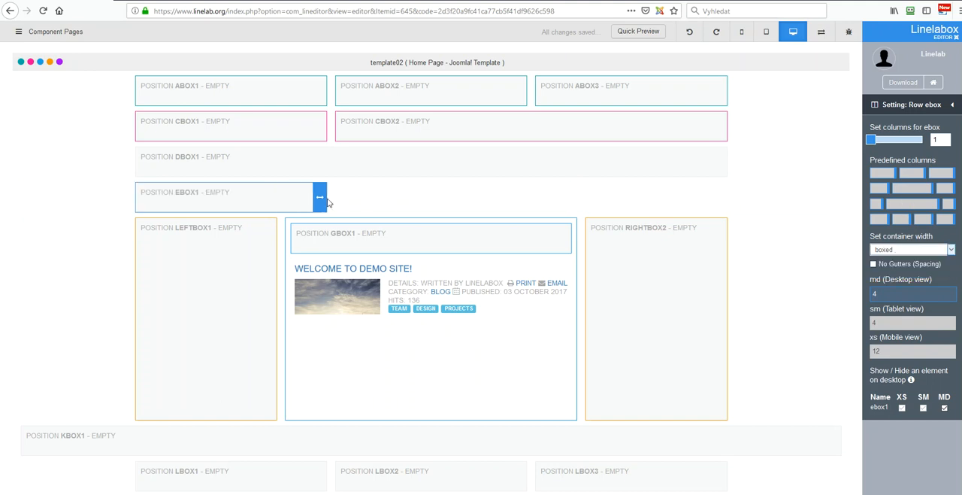
{"action": "left_click_drag", "start_coordinate": [320, 198], "coordinate": [720, 185]}
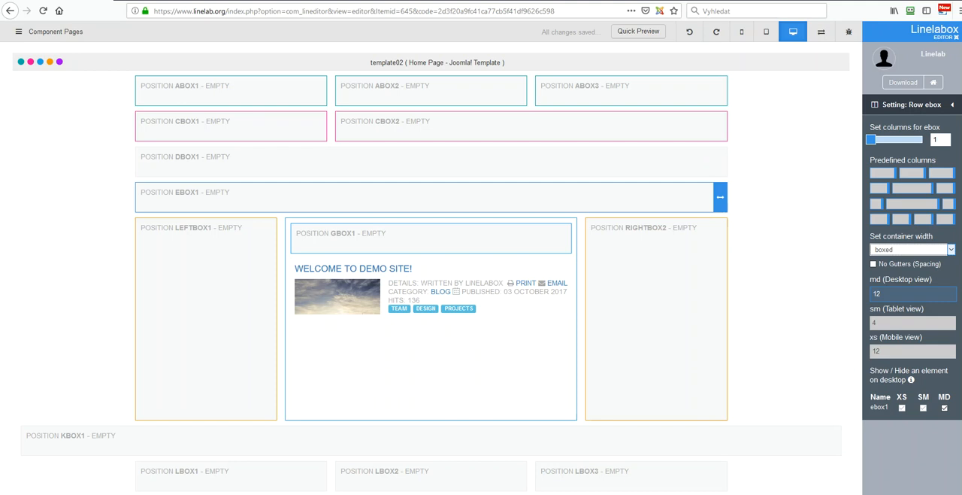
Step: Check the WIREFRAME spreadsheet, then enable row fbox and set its container width to boxed
{"action": "left_click_drag", "start_coordinate": [961, 23], "coordinate": [521, 23]}
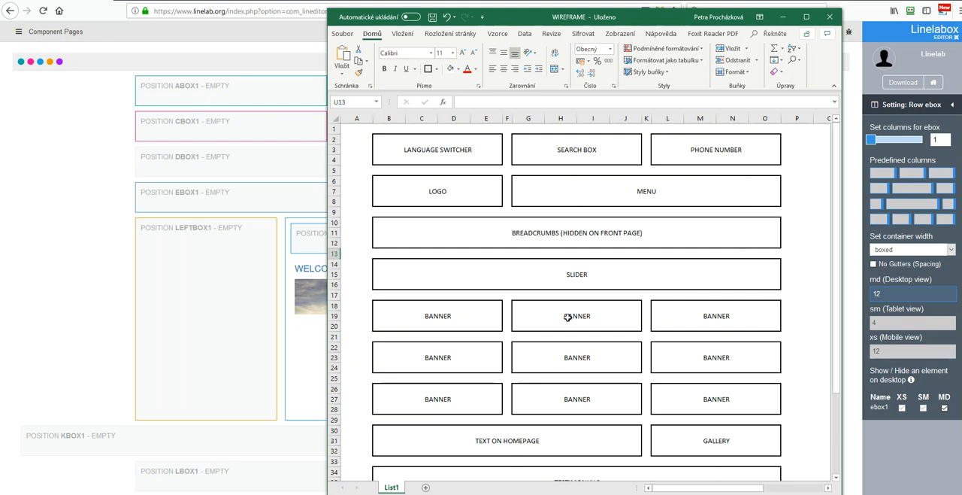
{"action": "left_click_drag", "start_coordinate": [529, 24], "coordinate": [961, 29]}
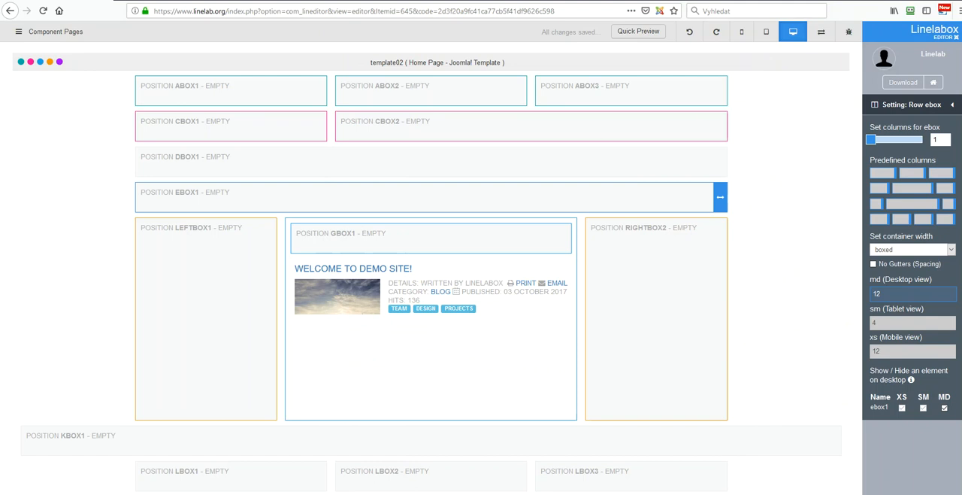
{"action": "left_click", "coordinate": [954, 105]}
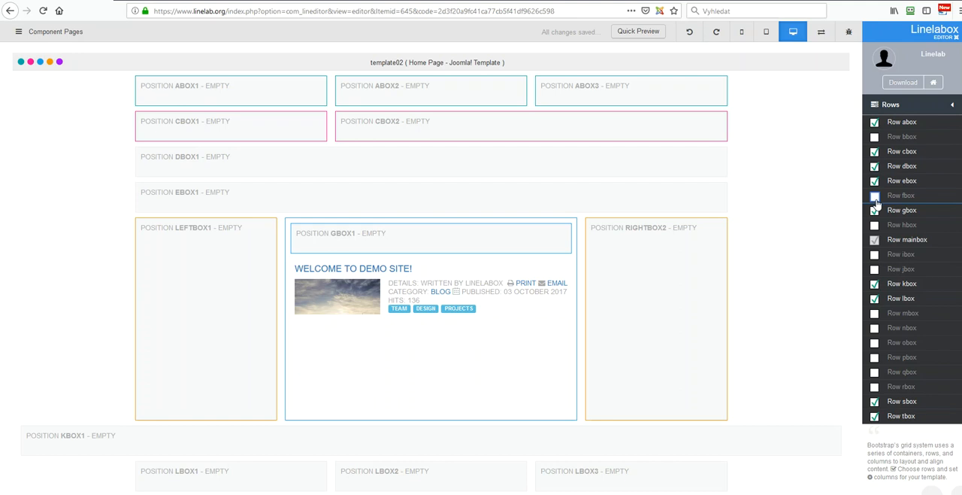
{"action": "left_click", "coordinate": [876, 197]}
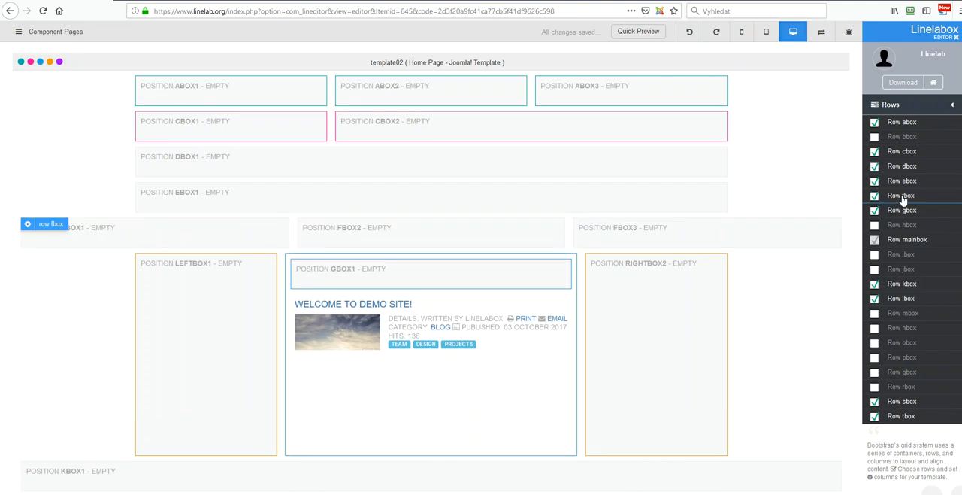
{"action": "left_click", "coordinate": [903, 198]}
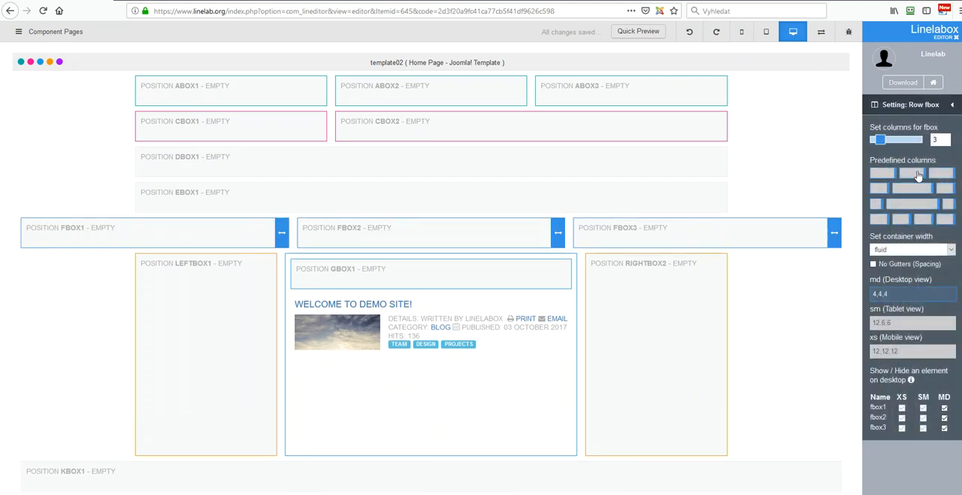
{"action": "left_click", "coordinate": [902, 249]}
{"action": "left_click", "coordinate": [903, 273]}
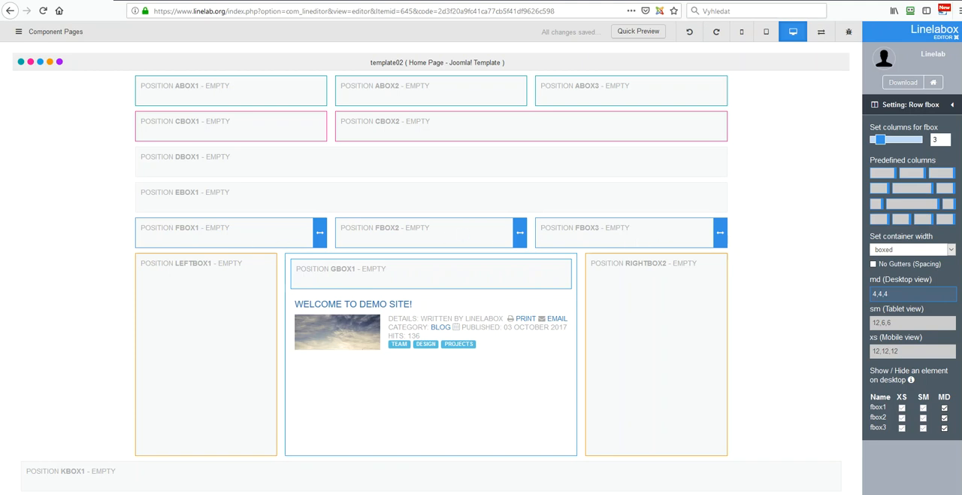
{"action": "left_click", "coordinate": [952, 105]}
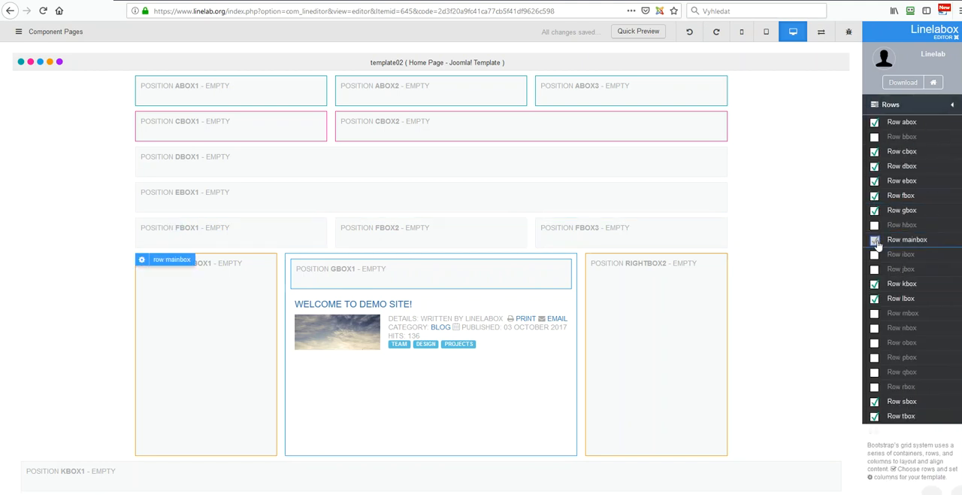
Step: Split row kbox into two columns in a boxed container with desktop widths 8,4
{"action": "left_click", "coordinate": [898, 285]}
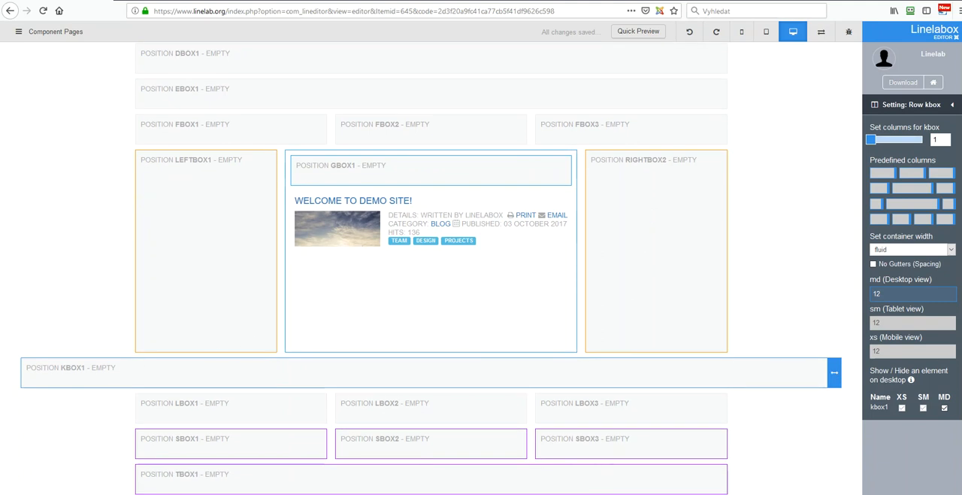
{"action": "left_click_drag", "start_coordinate": [872, 139], "coordinate": [875, 139]}
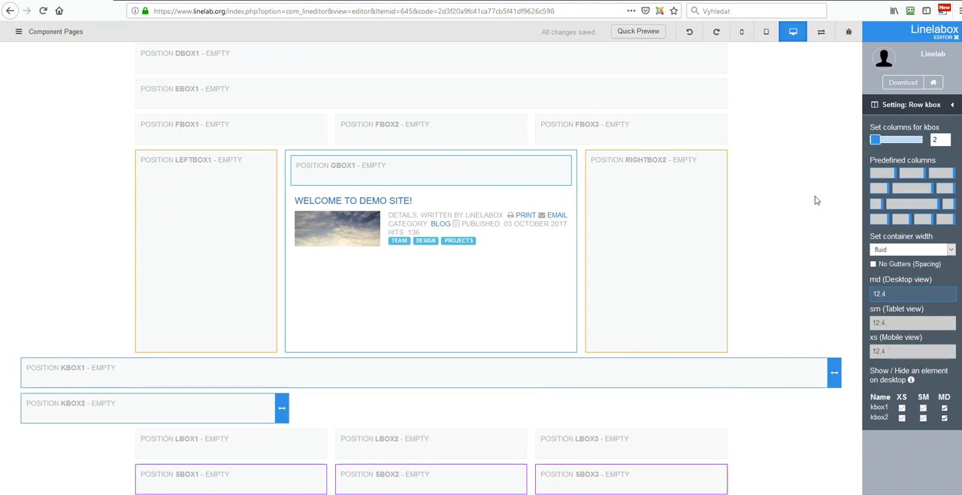
{"action": "left_click", "coordinate": [894, 254]}
{"action": "left_click", "coordinate": [896, 272]}
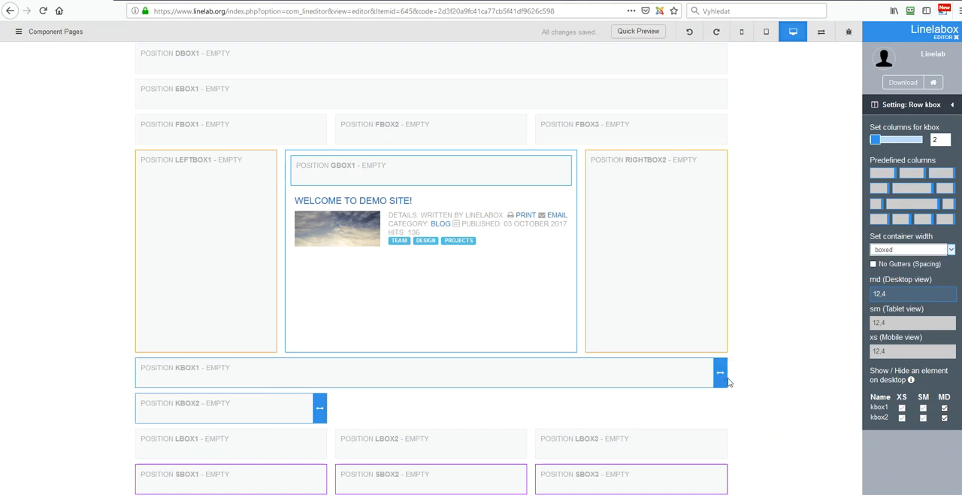
{"action": "left_click_drag", "start_coordinate": [721, 373], "coordinate": [554, 383]}
{"action": "left_click_drag", "start_coordinate": [320, 410], "coordinate": [291, 419]}
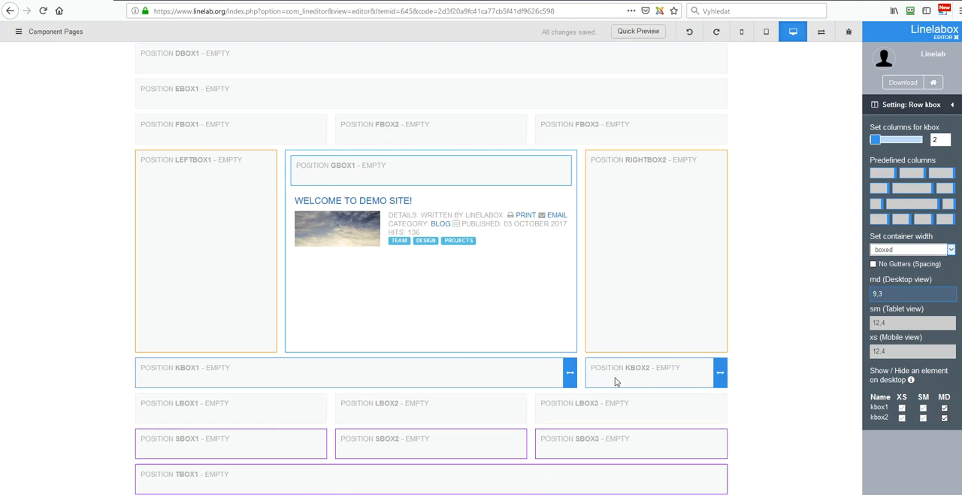
{"action": "left_click_drag", "start_coordinate": [570, 378], "coordinate": [530, 385]}
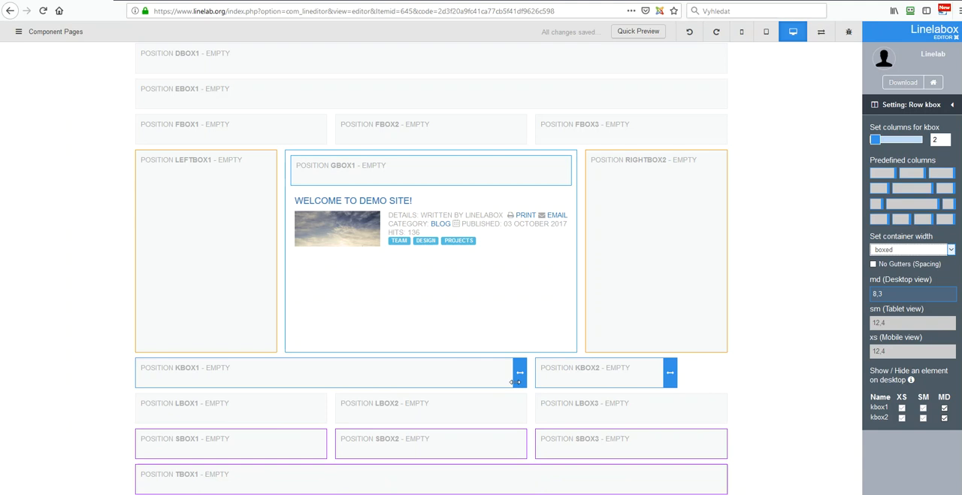
{"action": "left_click_drag", "start_coordinate": [675, 367], "coordinate": [727, 365]}
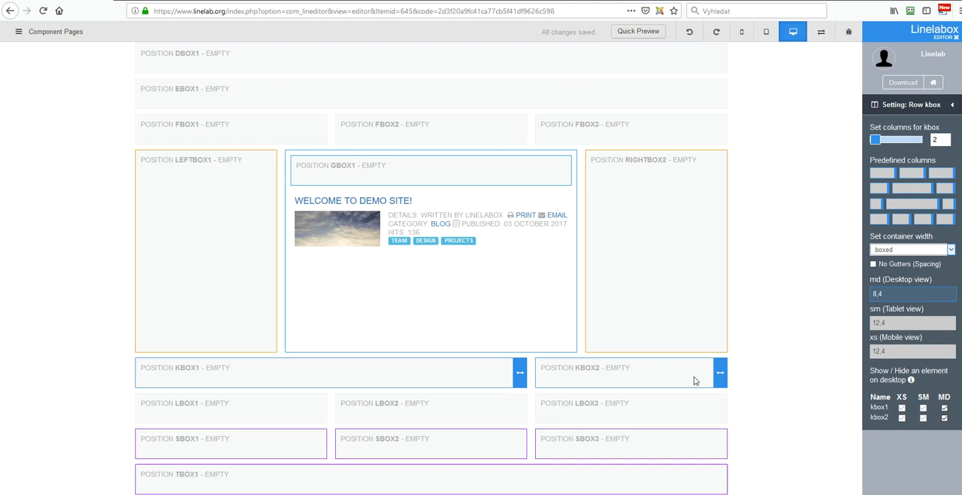
{"action": "left_click", "coordinate": [952, 106]}
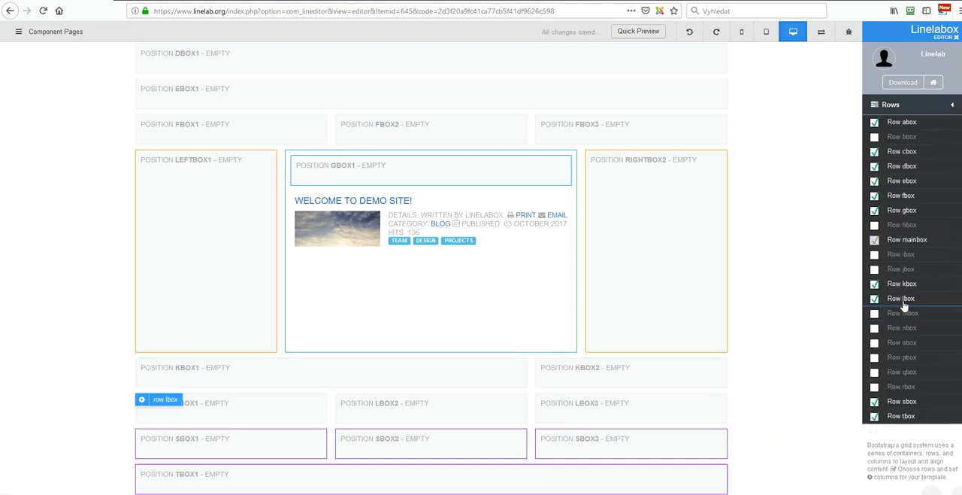
Step: Reduce row lbox to a single column with a desktop width of 12
{"action": "left_click", "coordinate": [901, 299]}
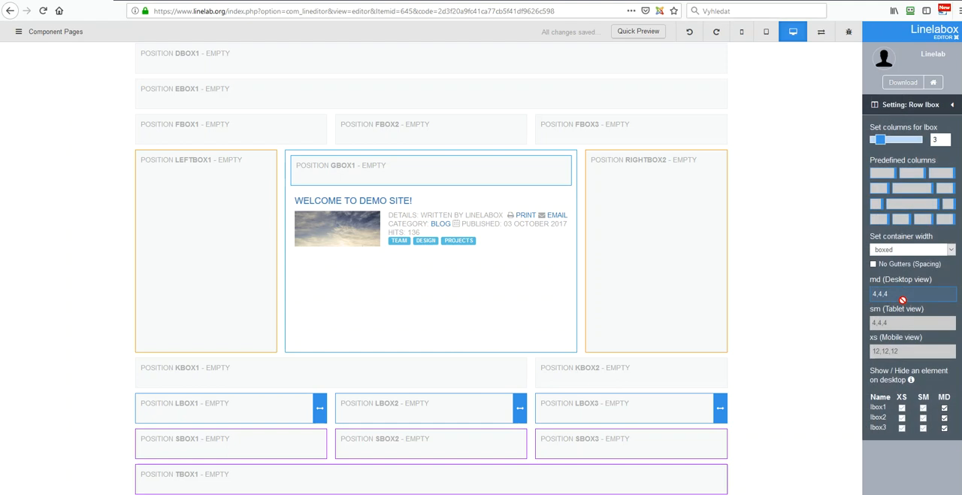
{"action": "left_click_drag", "start_coordinate": [881, 140], "coordinate": [871, 140]}
{"action": "left_click_drag", "start_coordinate": [321, 406], "coordinate": [719, 397]}
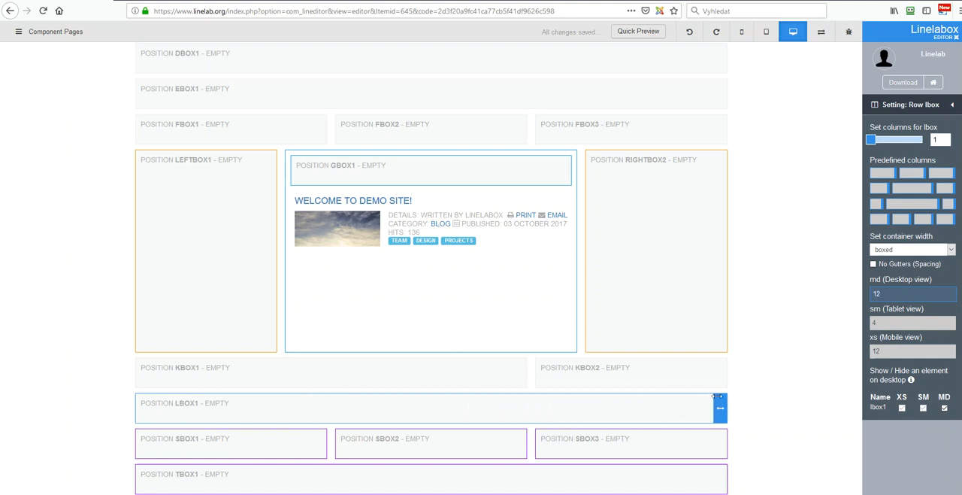
{"action": "left_click", "coordinate": [952, 106]}
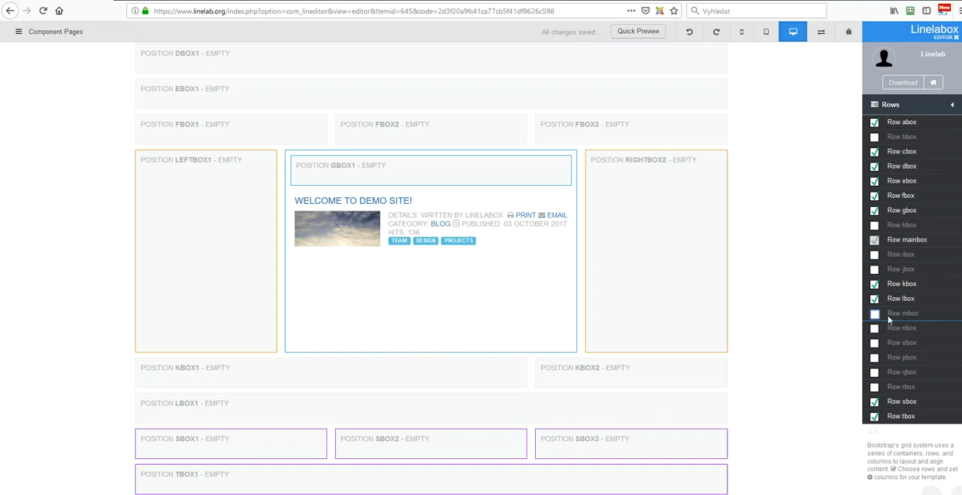
Step: Enable row mbox and apply the predefined three-column layout with desktop widths 4,4,4
{"action": "left_click", "coordinate": [875, 314]}
{"action": "left_click", "coordinate": [903, 313]}
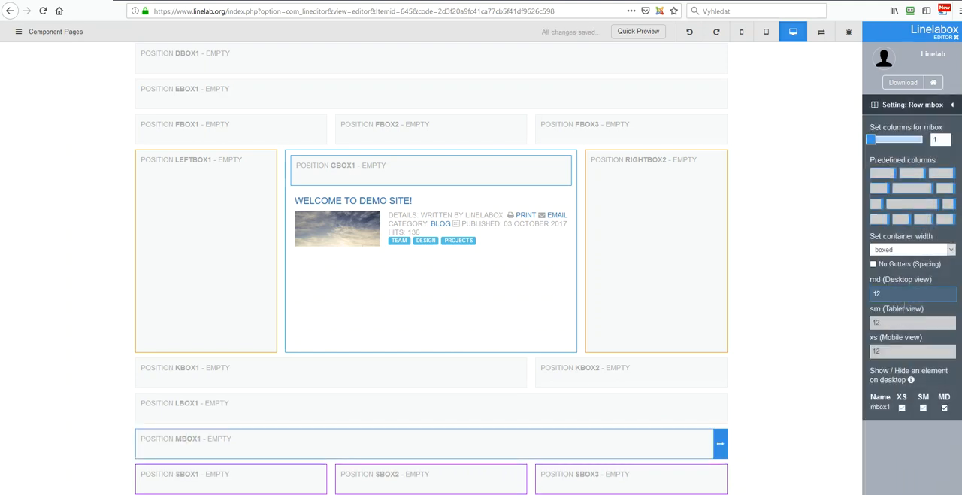
{"action": "left_click", "coordinate": [910, 173]}
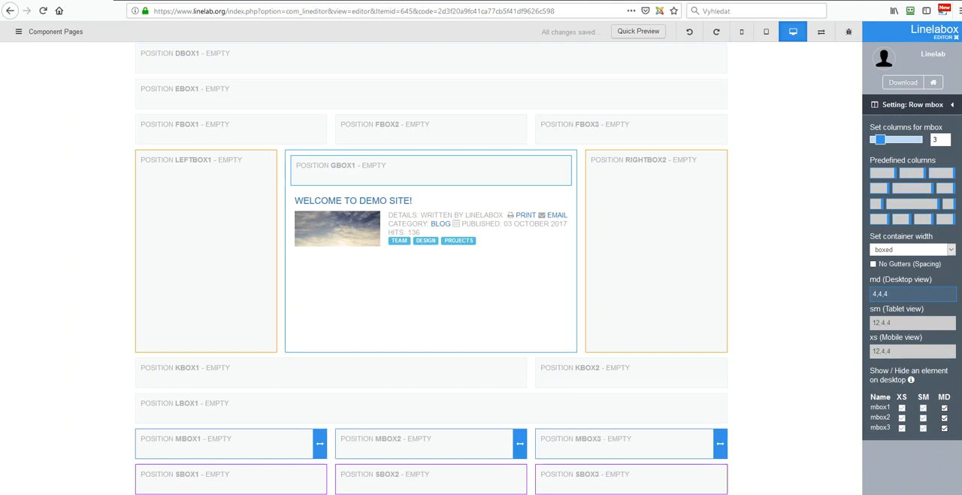
{"action": "left_click", "coordinate": [952, 104]}
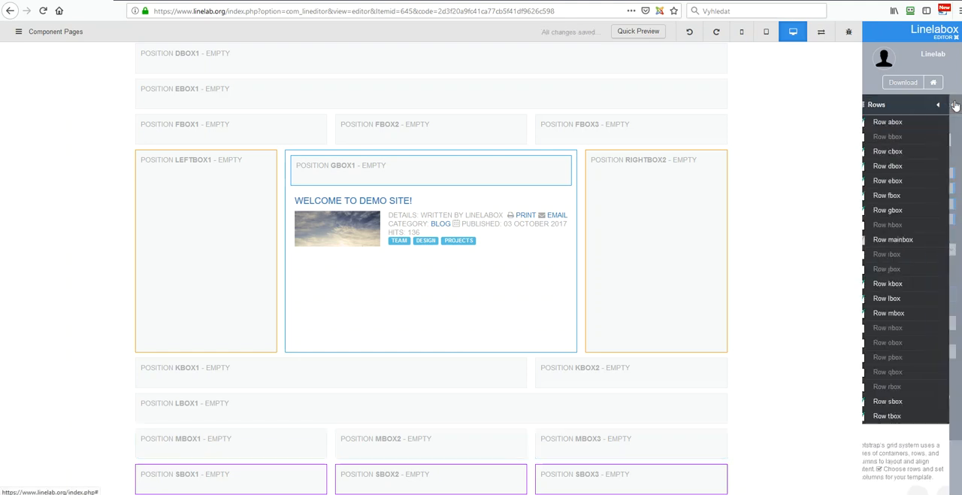
Step: Enable row nbox and make it a single boxed column with a desktop width of 12
{"action": "left_click", "coordinate": [875, 328]}
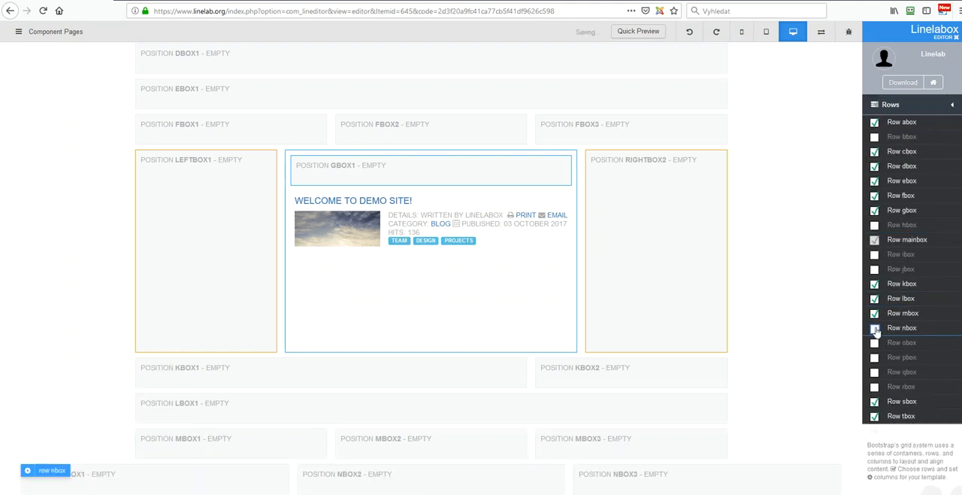
{"action": "left_click", "coordinate": [892, 331]}
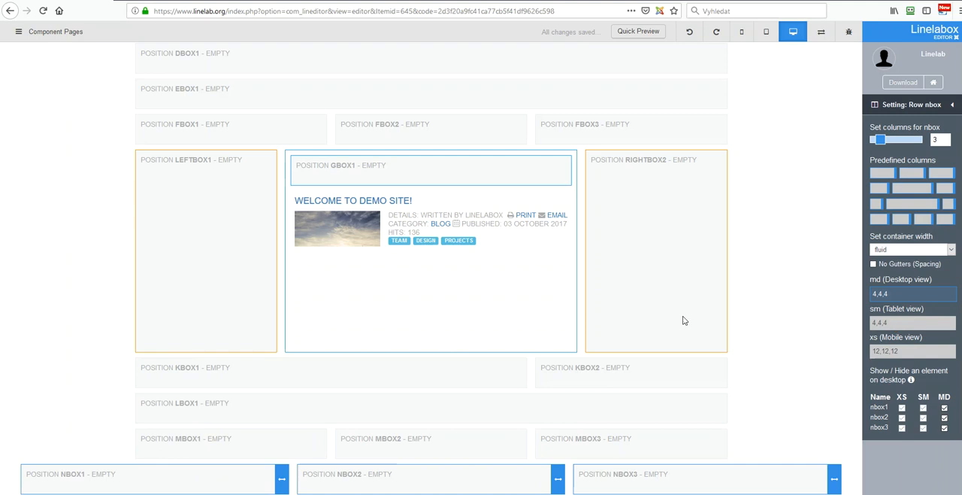
{"action": "scroll", "coordinate": [665, 320], "scroll_direction": "down", "scroll_amount": 3}
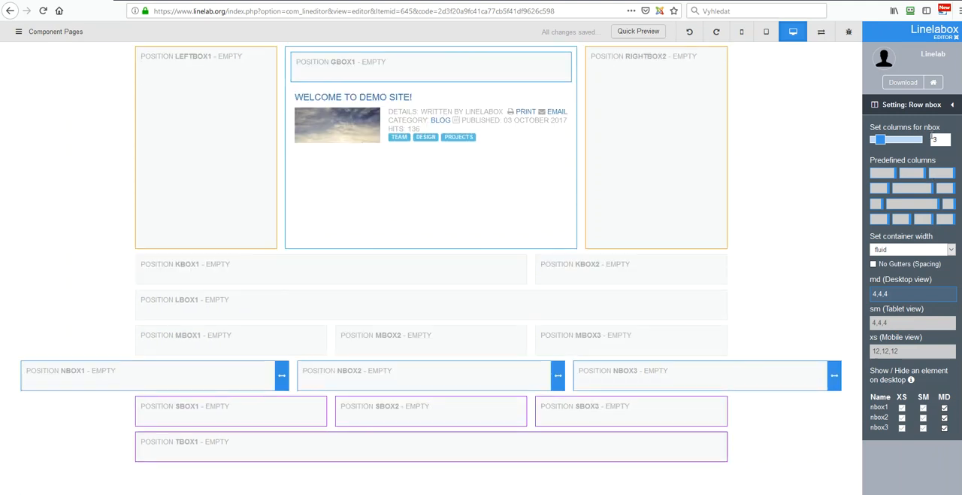
{"action": "left_click_drag", "start_coordinate": [880, 139], "coordinate": [869, 139]}
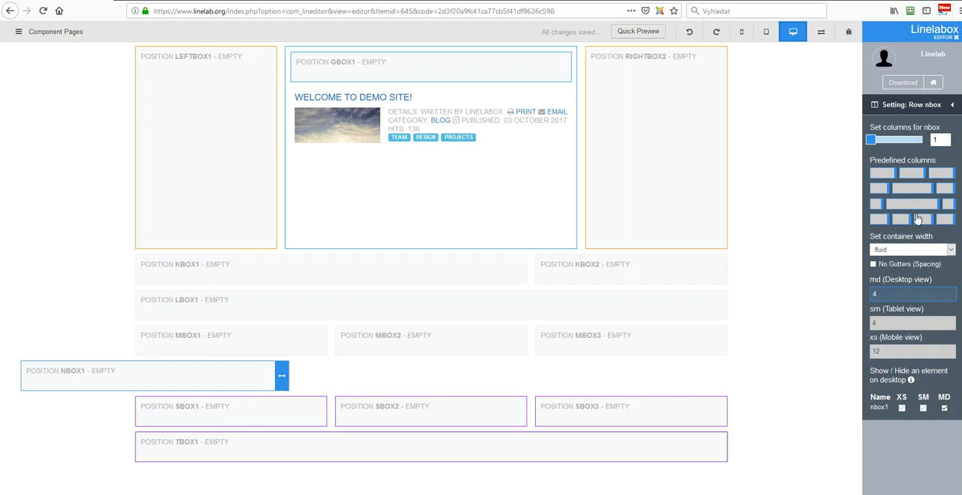
{"action": "left_click", "coordinate": [891, 251]}
{"action": "left_click", "coordinate": [890, 273]}
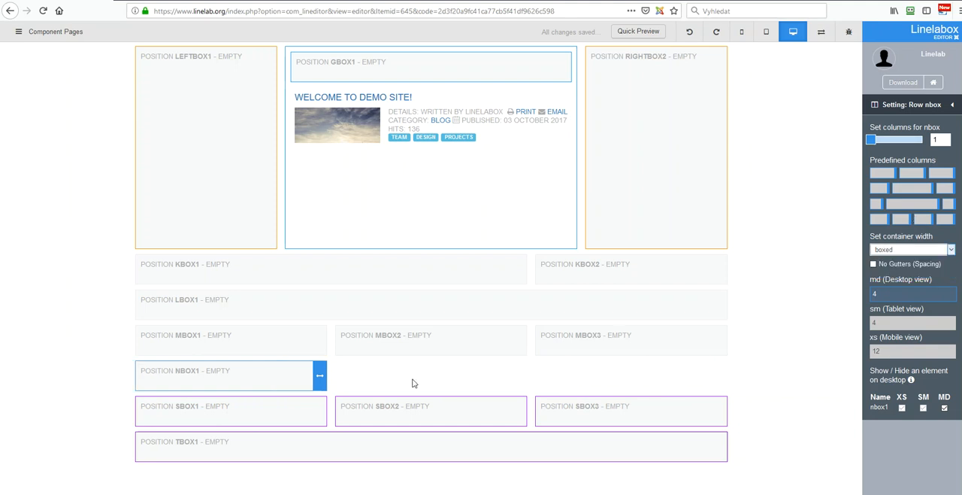
{"action": "left_click_drag", "start_coordinate": [321, 381], "coordinate": [715, 362]}
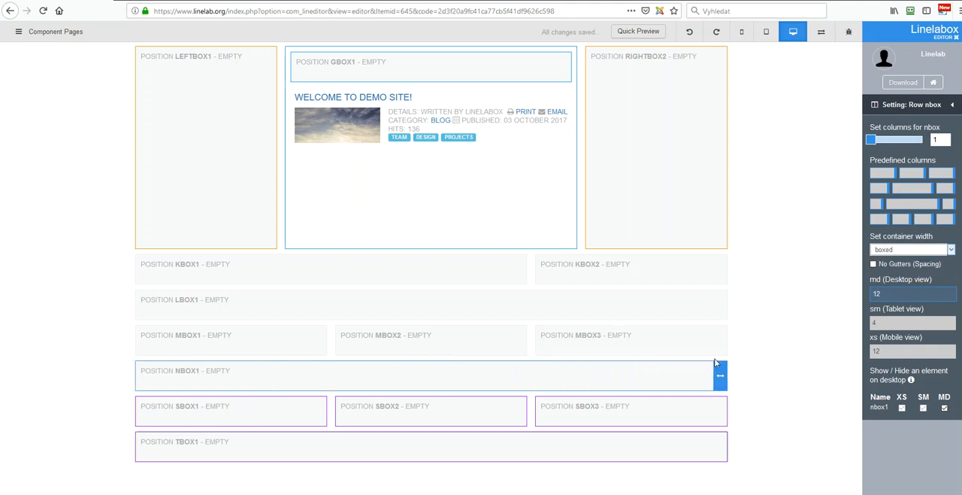
{"action": "left_click", "coordinate": [950, 107]}
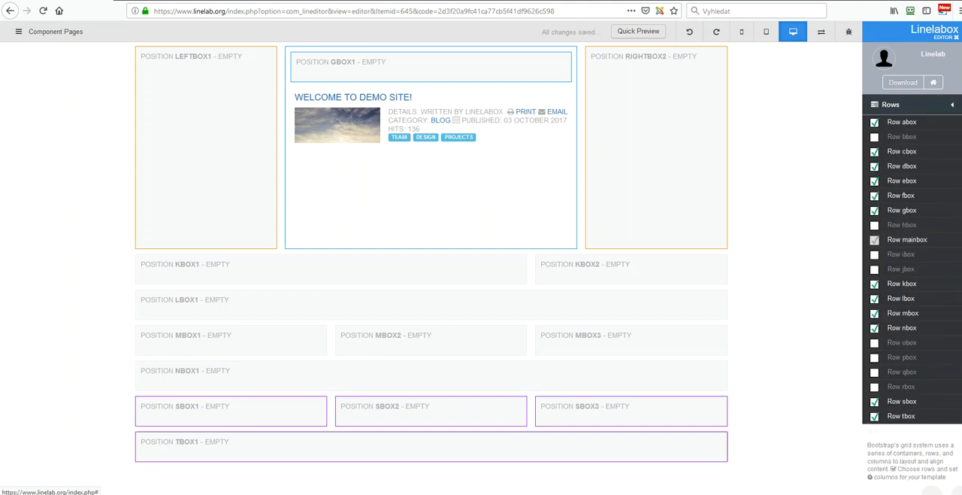
Step: Disable rows sbox, tbox and gbox
{"action": "left_click", "coordinate": [874, 402]}
{"action": "left_click", "coordinate": [874, 416]}
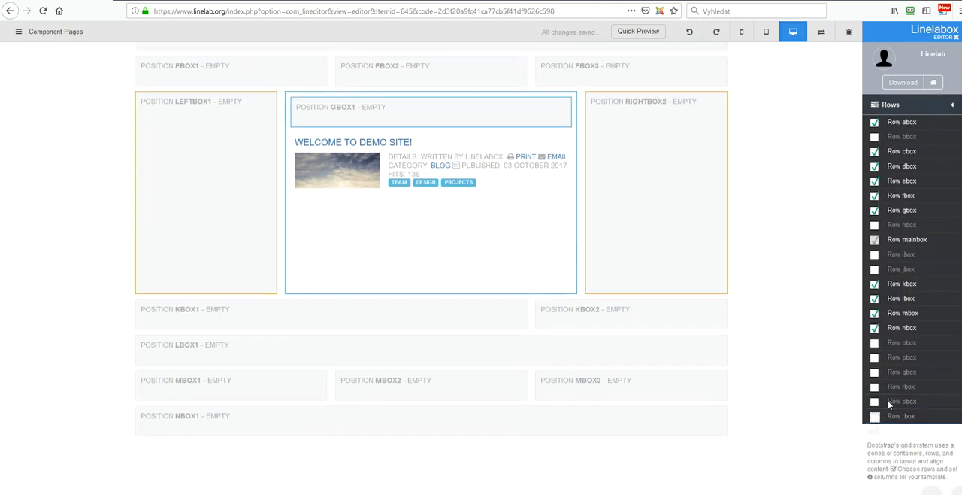
{"action": "left_click", "coordinate": [875, 211]}
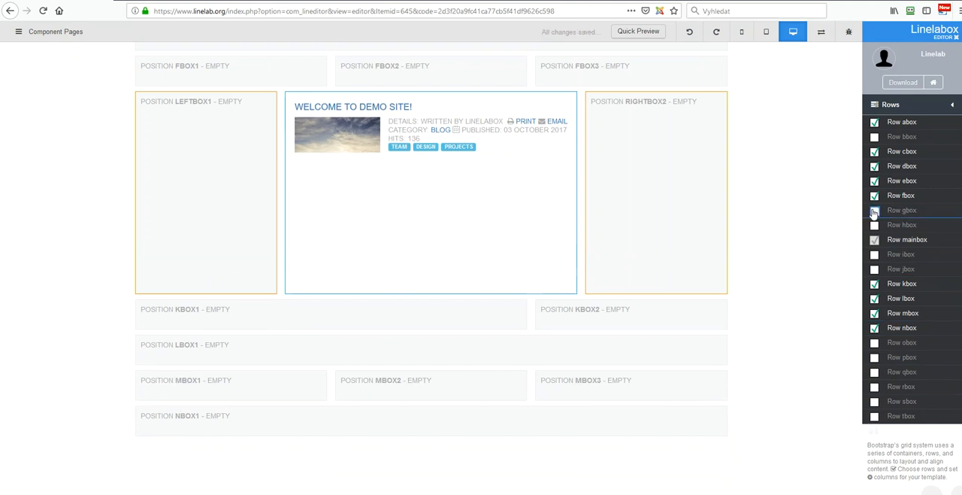
Step: Hide leftbox1 and rightbox2 of the mainbox row on desktop and widen the component column to 12
{"action": "left_click", "coordinate": [897, 242]}
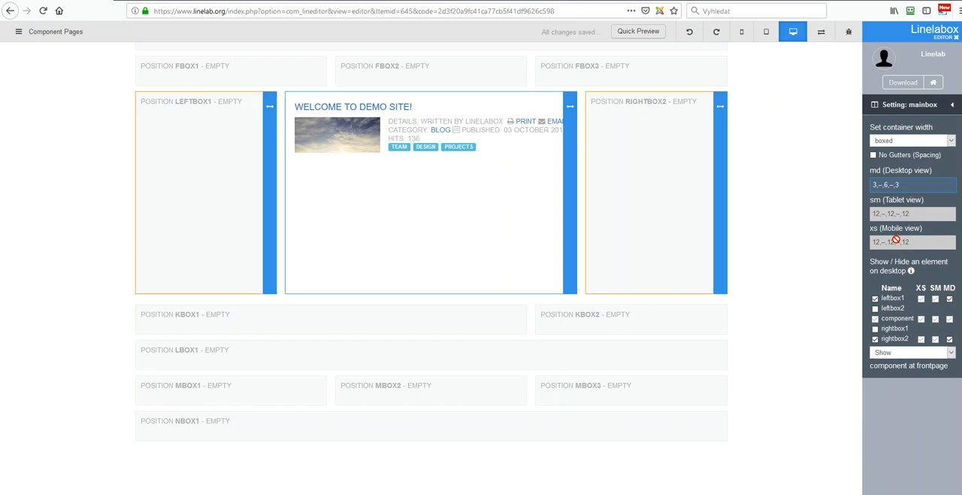
{"action": "left_click", "coordinate": [949, 299]}
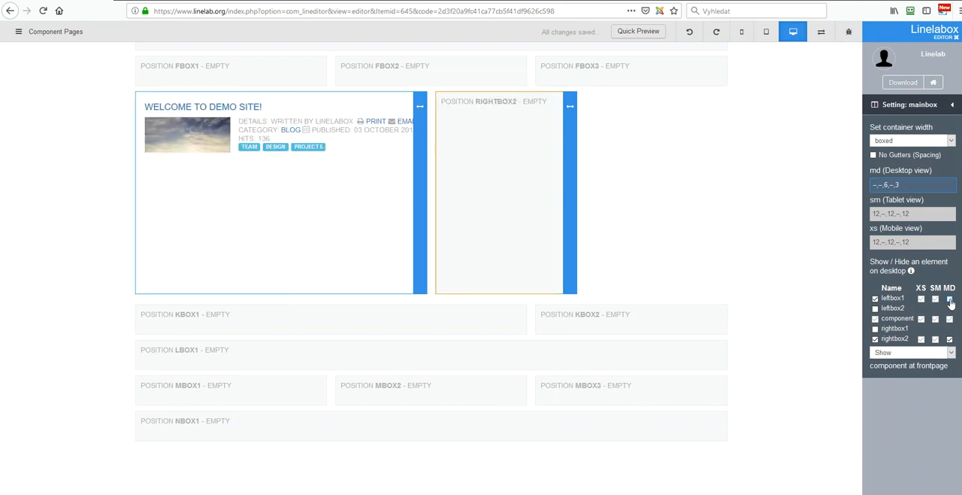
{"action": "left_click", "coordinate": [949, 340]}
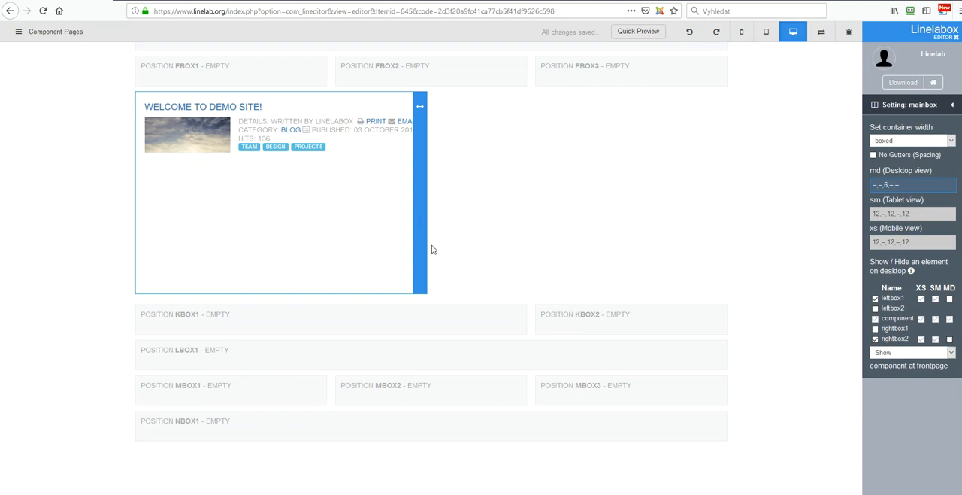
{"action": "left_click_drag", "start_coordinate": [472, 241], "coordinate": [748, 245]}
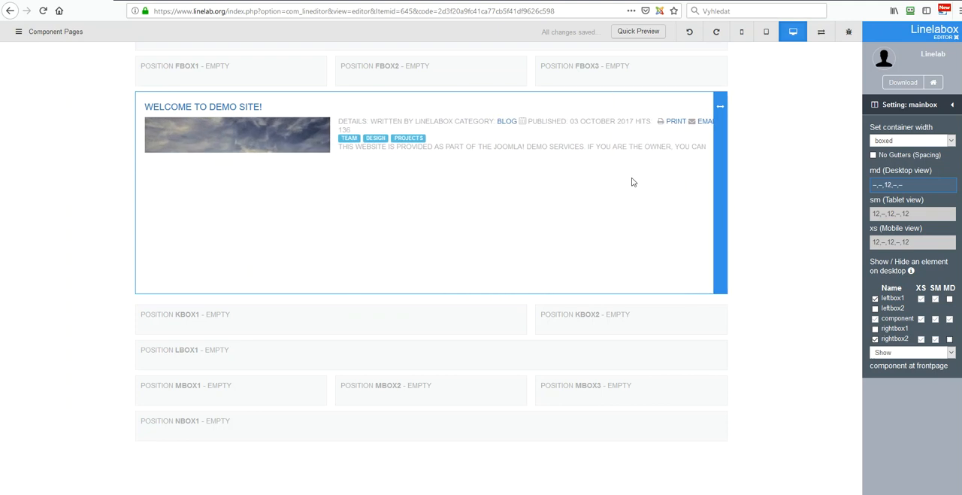
{"action": "scroll", "coordinate": [605, 181], "scroll_direction": "up", "scroll_amount": 3}
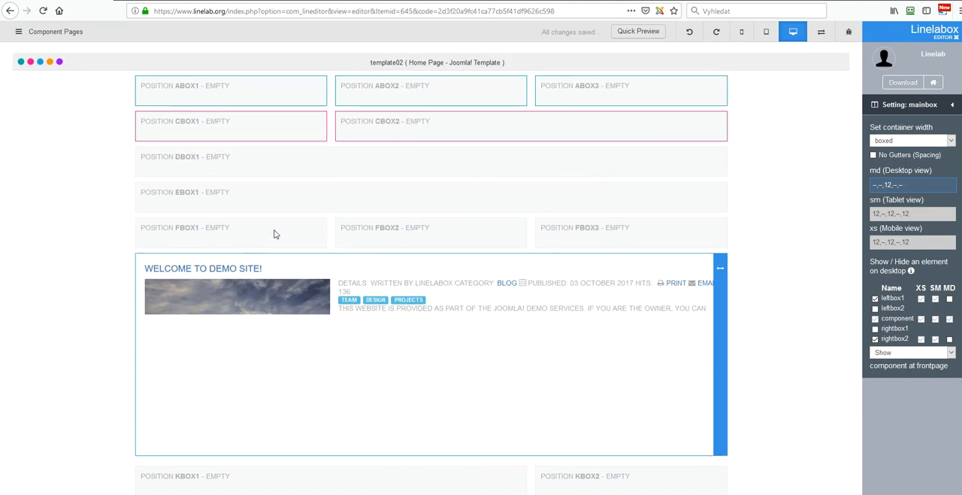
{"action": "left_click", "coordinate": [951, 104]}
{"action": "left_click", "coordinate": [791, 33]}
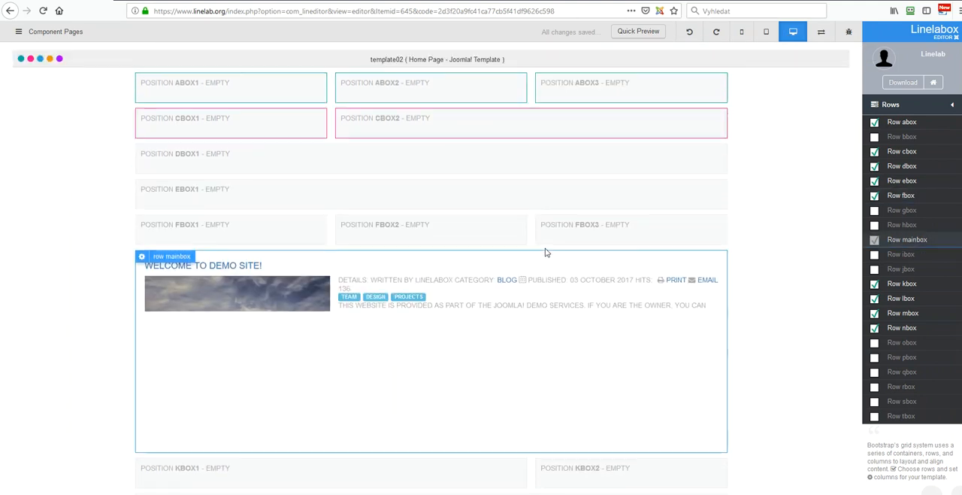
Step: Switch to the tablet view and apply the predefined three equal columns to row abox for tablet widths 4,4,4
{"action": "left_click", "coordinate": [767, 33]}
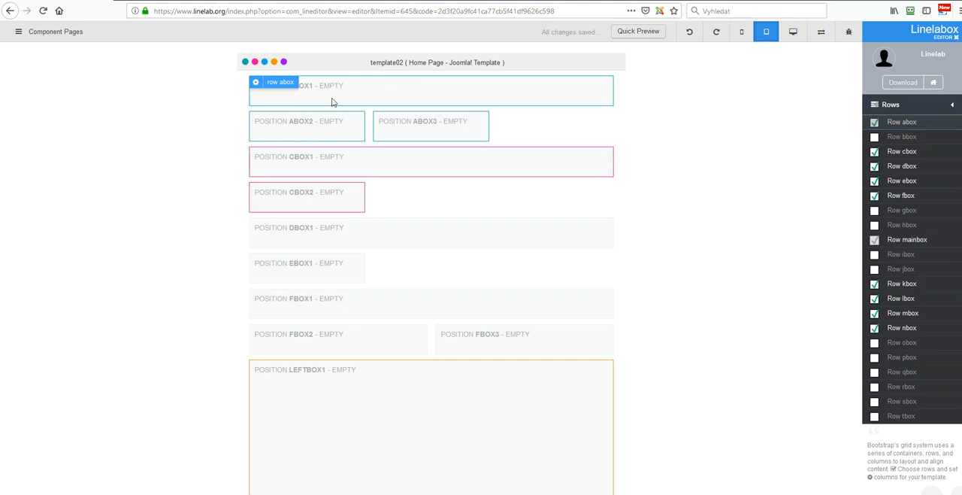
{"action": "left_click", "coordinate": [911, 125]}
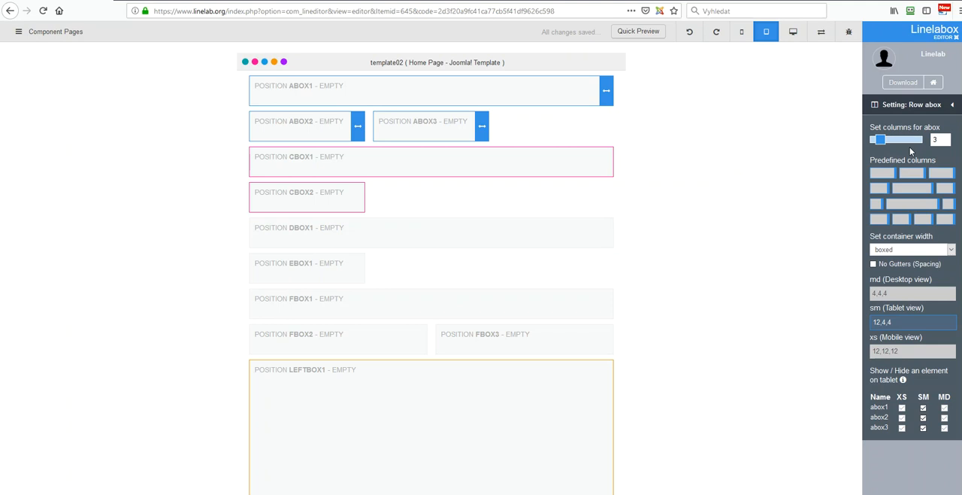
{"action": "left_click", "coordinate": [912, 174]}
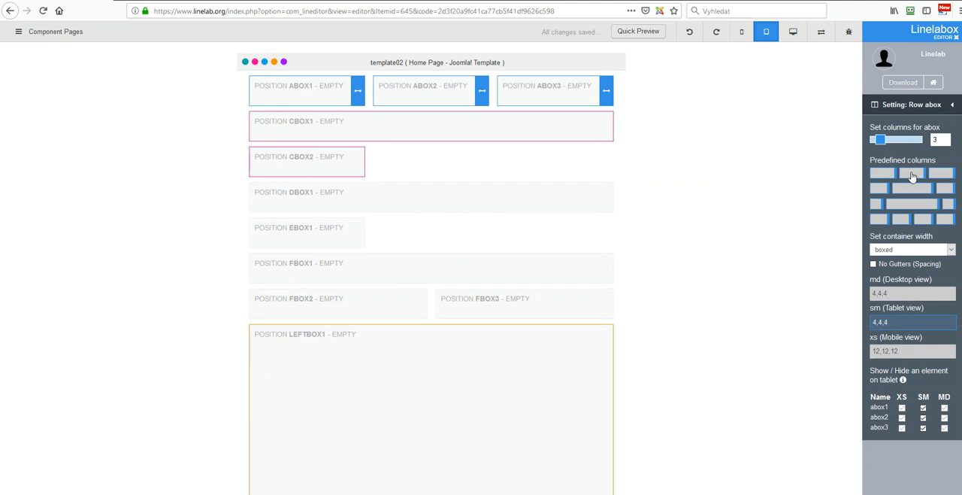
{"action": "left_click", "coordinate": [952, 105]}
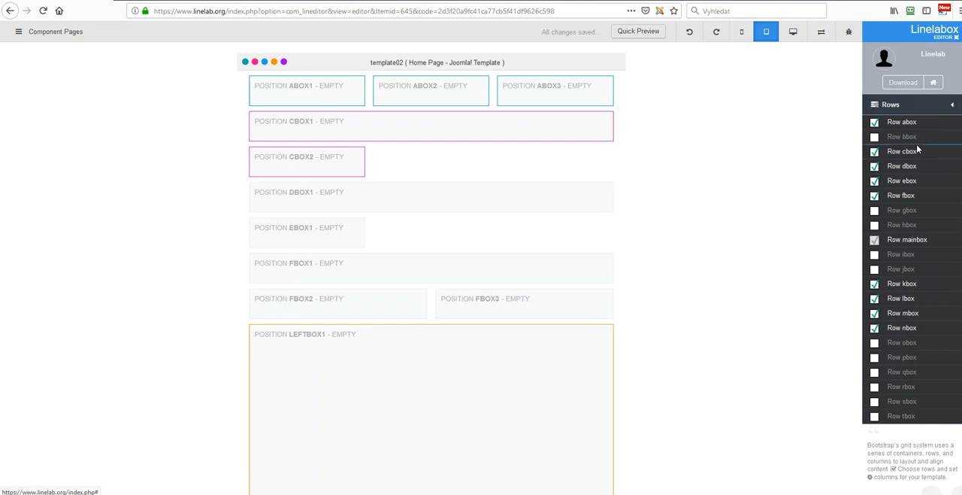
Step: Resize the two columns of row cbox to tablet widths 4,8
{"action": "left_click", "coordinate": [908, 152]}
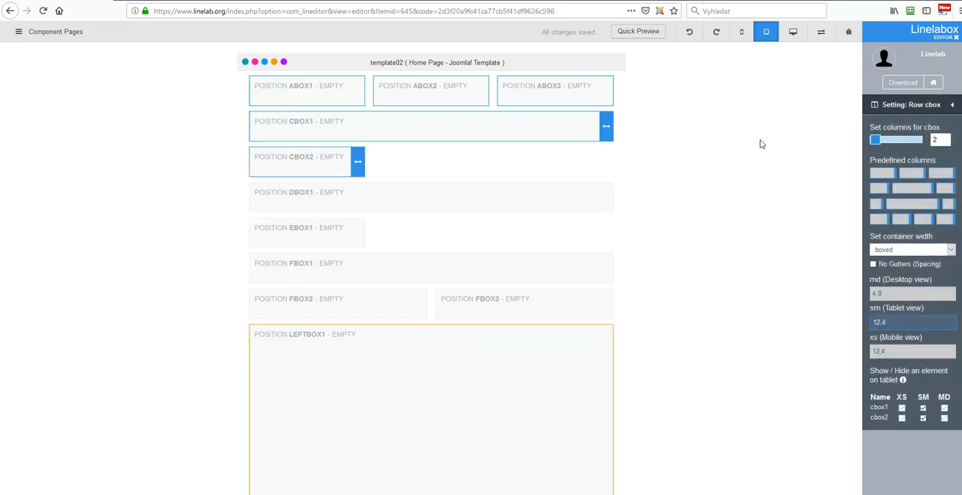
{"action": "left_click_drag", "start_coordinate": [609, 130], "coordinate": [371, 132]}
{"action": "left_click_drag", "start_coordinate": [483, 124], "coordinate": [609, 119]}
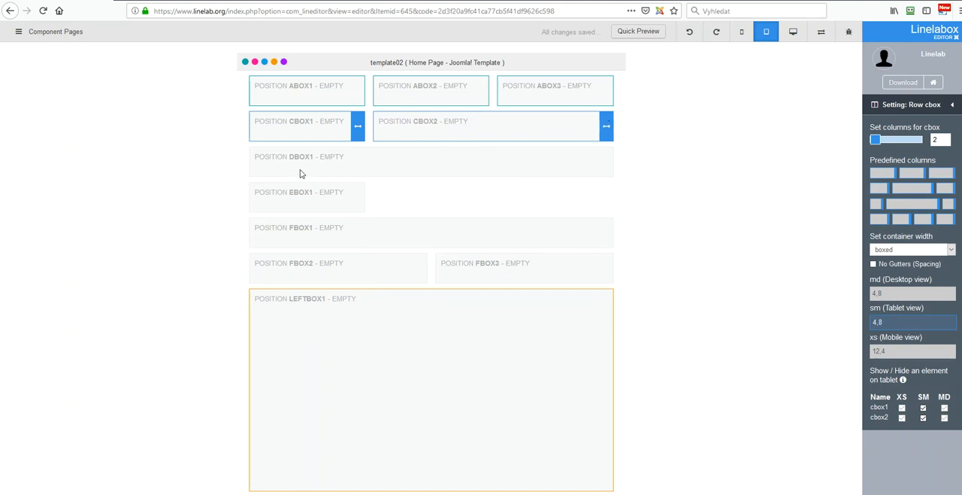
{"action": "left_click", "coordinate": [952, 105]}
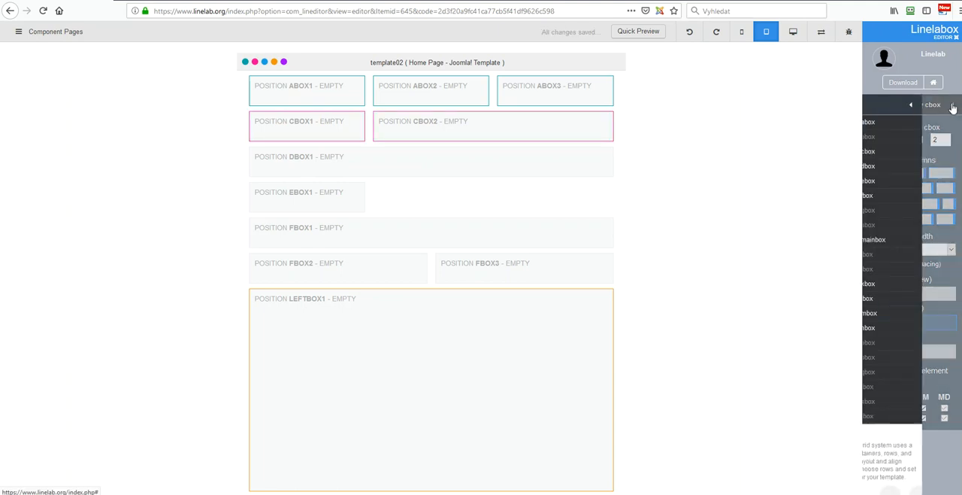
Step: Check the tablet setting of row dbox and widen the single column of row ebox to a tablet width of 12
{"action": "left_click", "coordinate": [905, 166]}
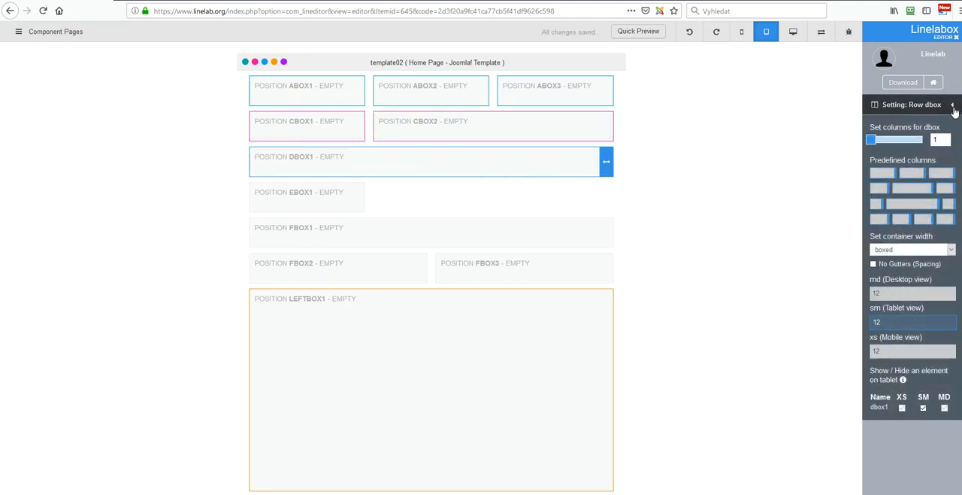
{"action": "left_click", "coordinate": [954, 106]}
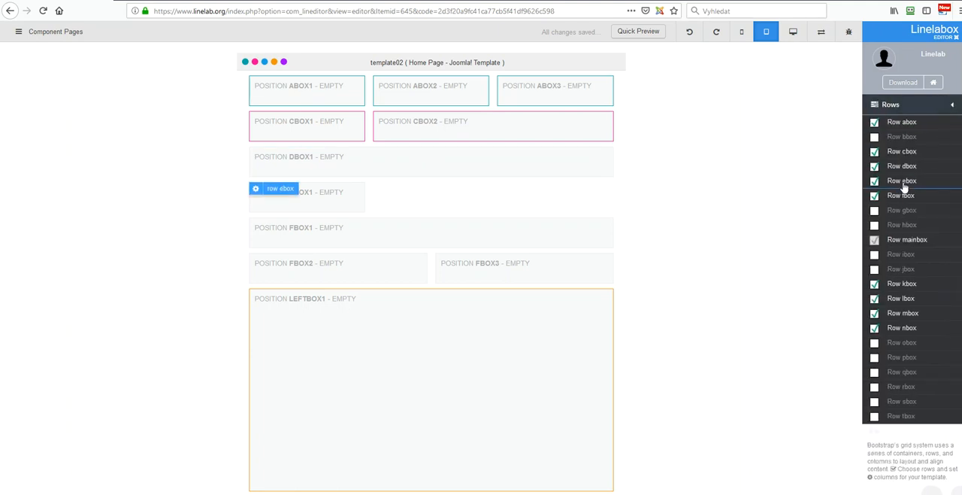
{"action": "left_click", "coordinate": [903, 182]}
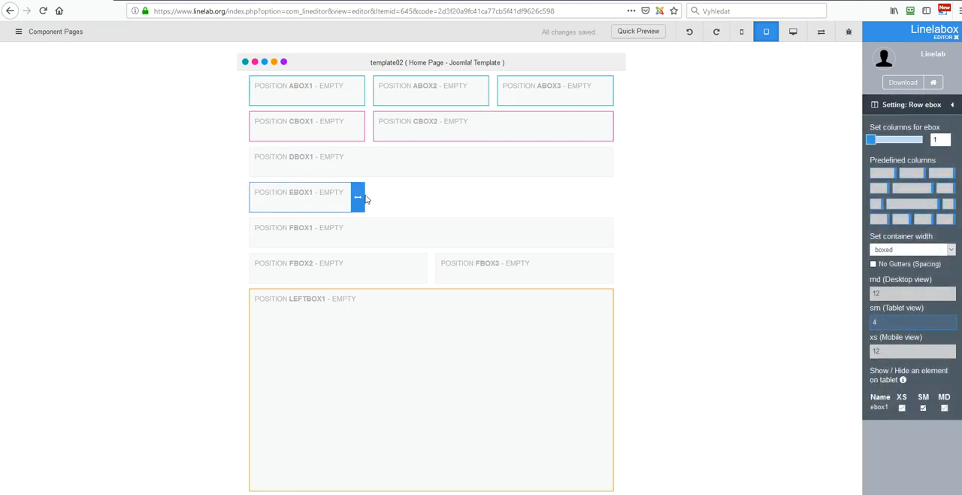
{"action": "left_click_drag", "start_coordinate": [397, 195], "coordinate": [611, 188]}
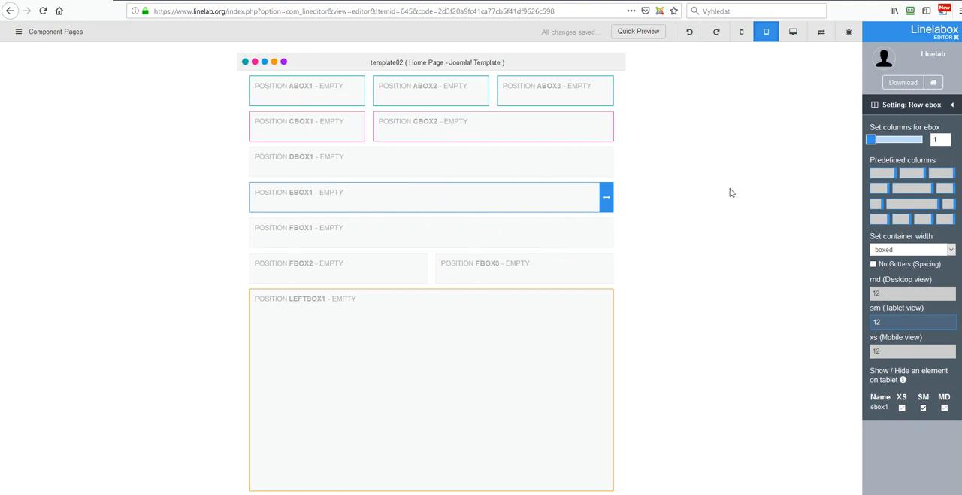
{"action": "left_click", "coordinate": [951, 104]}
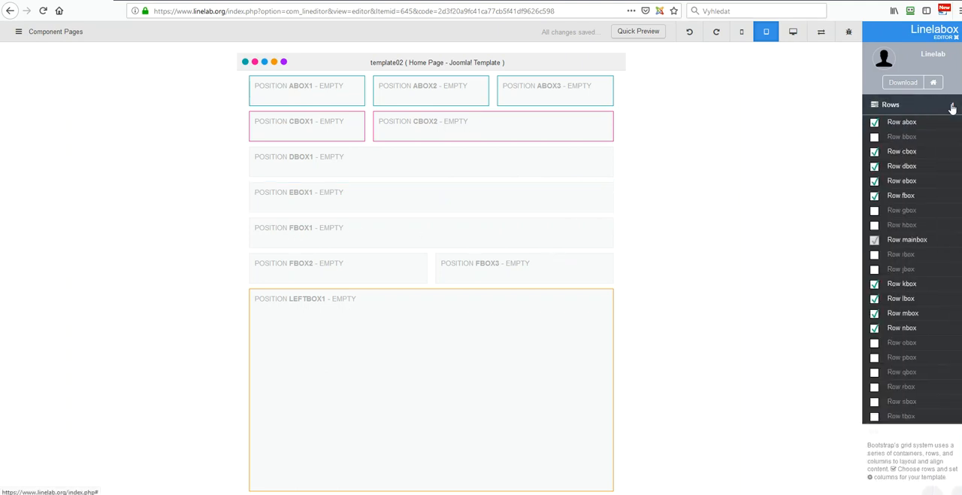
Step: Apply the predefined three equal columns to row fbox for tablet widths 4,4,4
{"action": "left_click", "coordinate": [901, 195]}
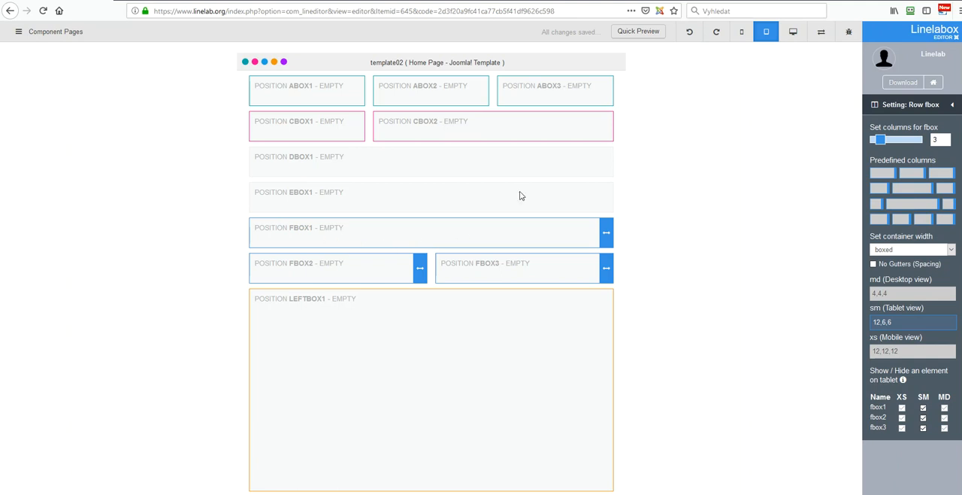
{"action": "left_click", "coordinate": [912, 175]}
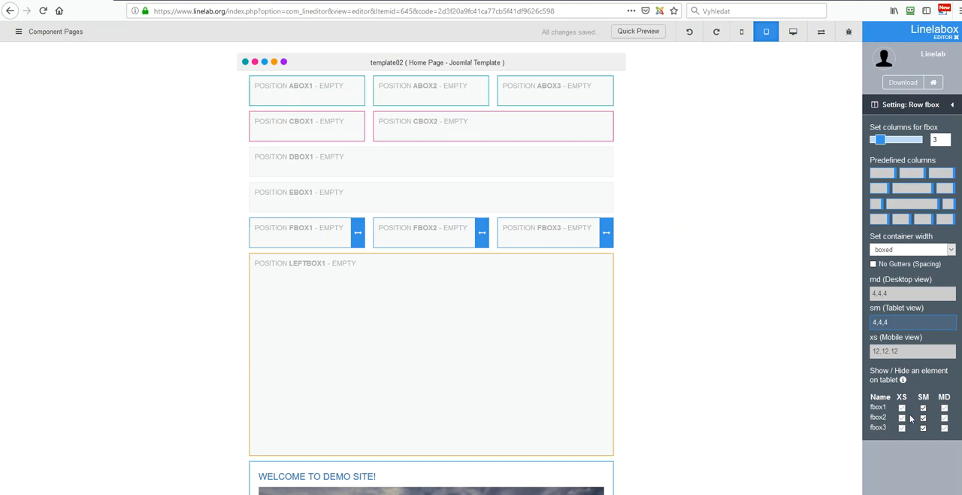
{"action": "left_click", "coordinate": [952, 104]}
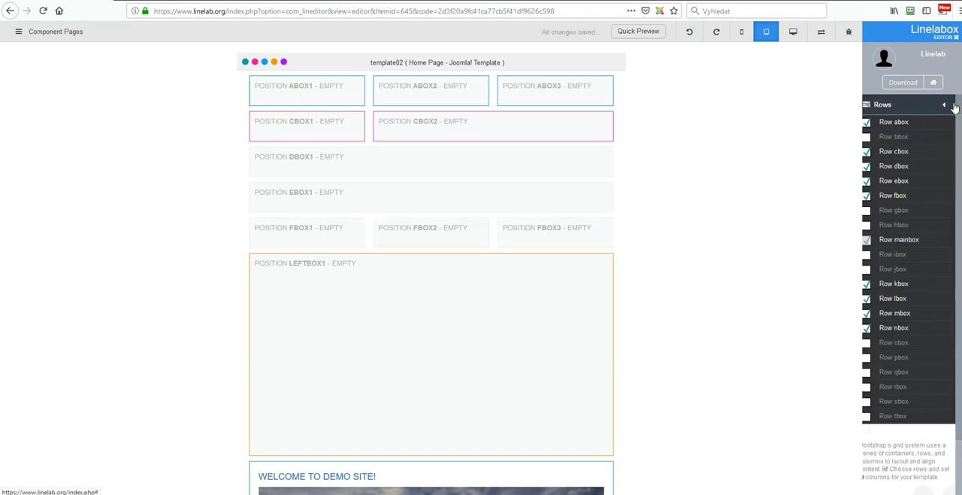
Step: Hide leftbox1 and rightbox2 of the mainbox row on tablet, leaving only the component column
{"action": "left_click", "coordinate": [910, 242]}
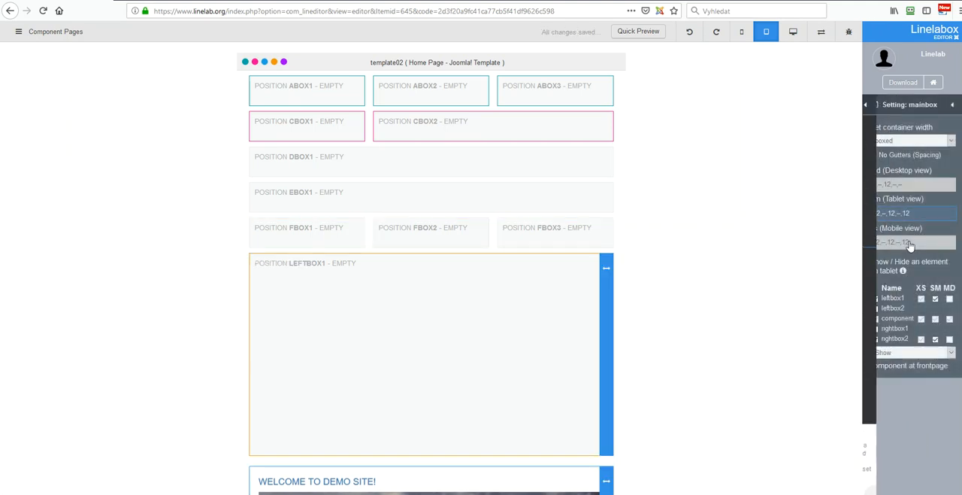
{"action": "left_click", "coordinate": [936, 300]}
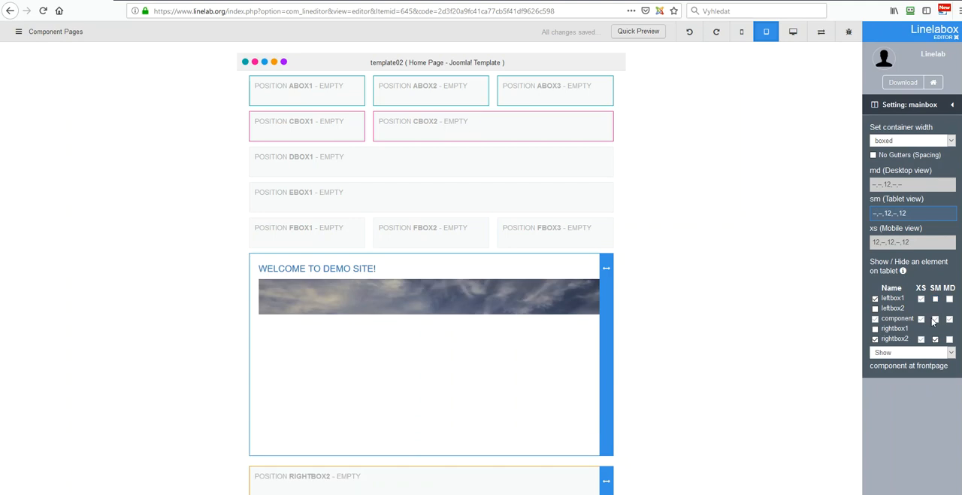
{"action": "left_click", "coordinate": [936, 339]}
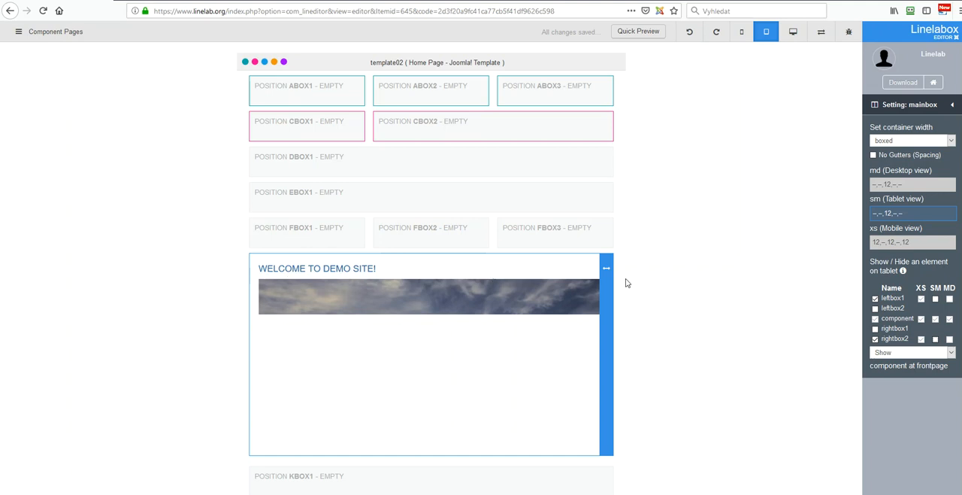
{"action": "scroll", "coordinate": [368, 315], "scroll_direction": "down", "scroll_amount": 3}
{"action": "scroll", "coordinate": [368, 316], "scroll_direction": "down", "scroll_amount": 1}
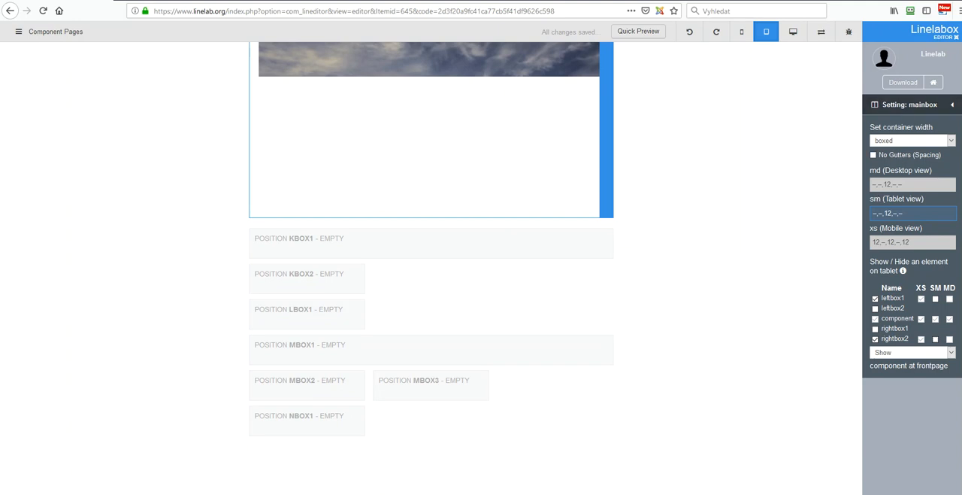
{"action": "left_click", "coordinate": [953, 106]}
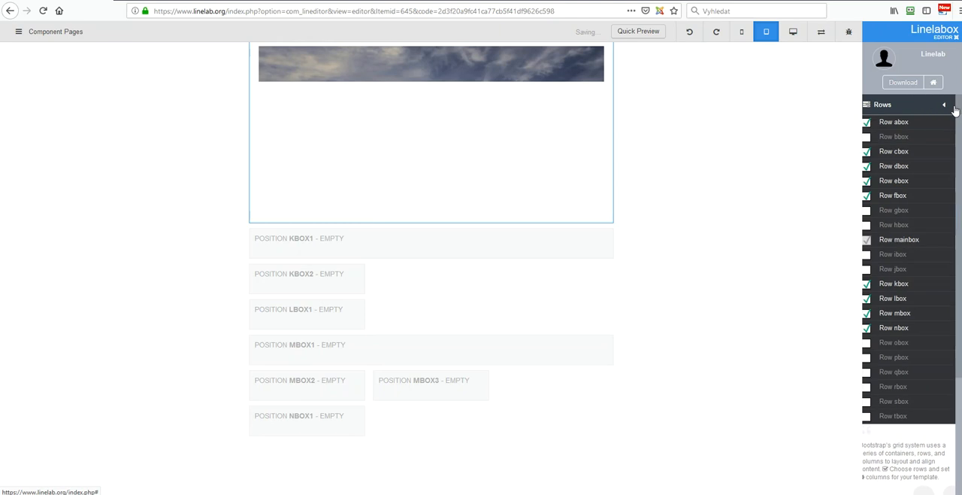
Step: Resize the two columns of row kbox to equal tablet widths 6,6
{"action": "left_click", "coordinate": [909, 286]}
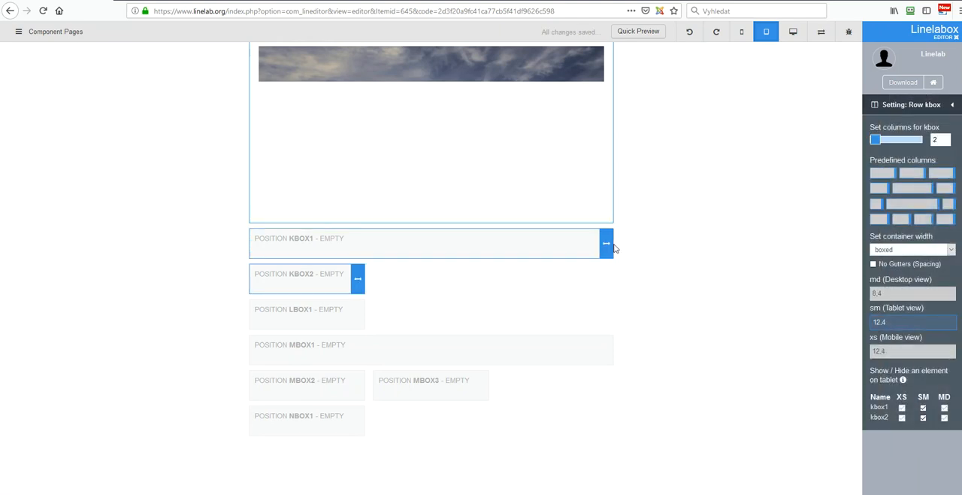
{"action": "left_click_drag", "start_coordinate": [607, 244], "coordinate": [484, 242]}
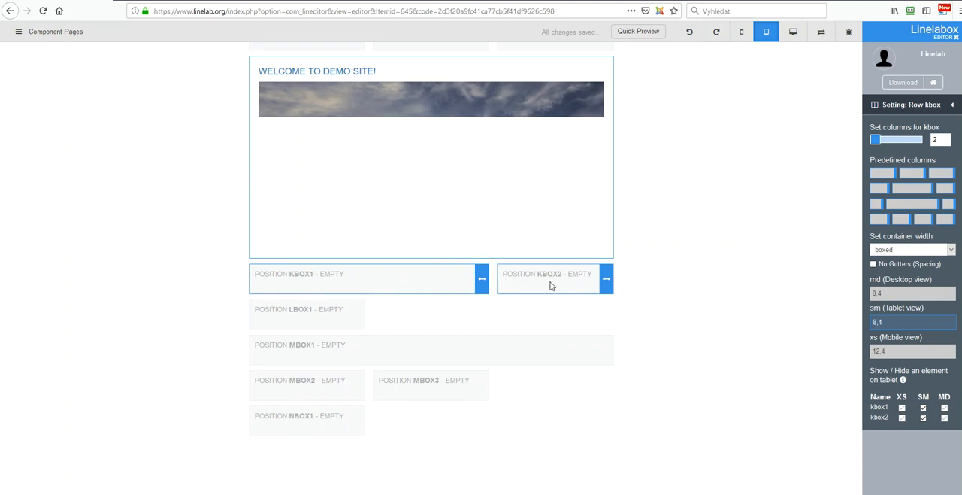
{"action": "left_click_drag", "start_coordinate": [482, 290], "coordinate": [442, 295]}
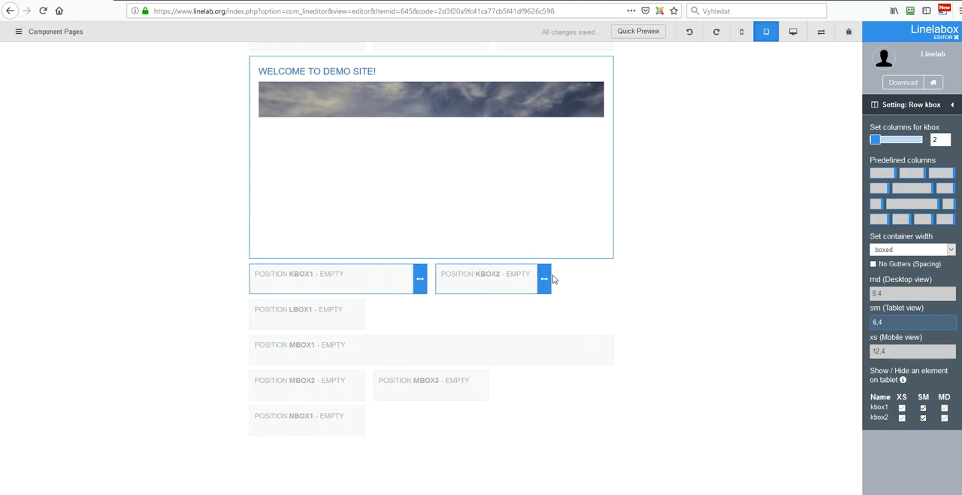
{"action": "left_click_drag", "start_coordinate": [550, 276], "coordinate": [611, 278]}
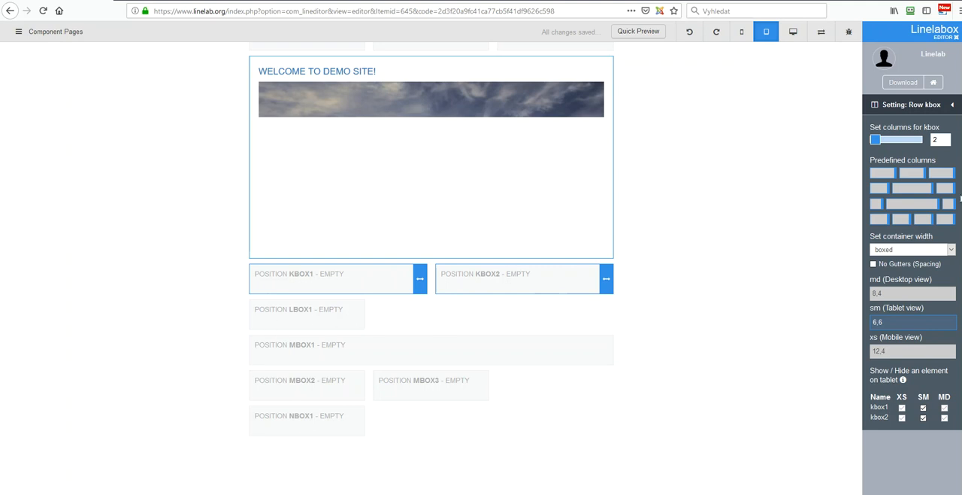
{"action": "left_click", "coordinate": [952, 105]}
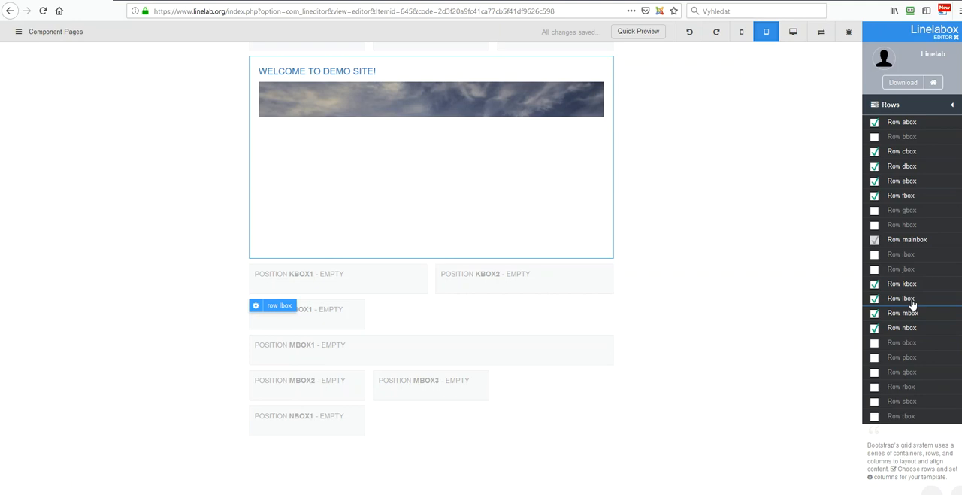
Step: Widen the single column of row lbox to a tablet width of 12
{"action": "left_click", "coordinate": [906, 299]}
{"action": "left_click_drag", "start_coordinate": [360, 309], "coordinate": [608, 311]}
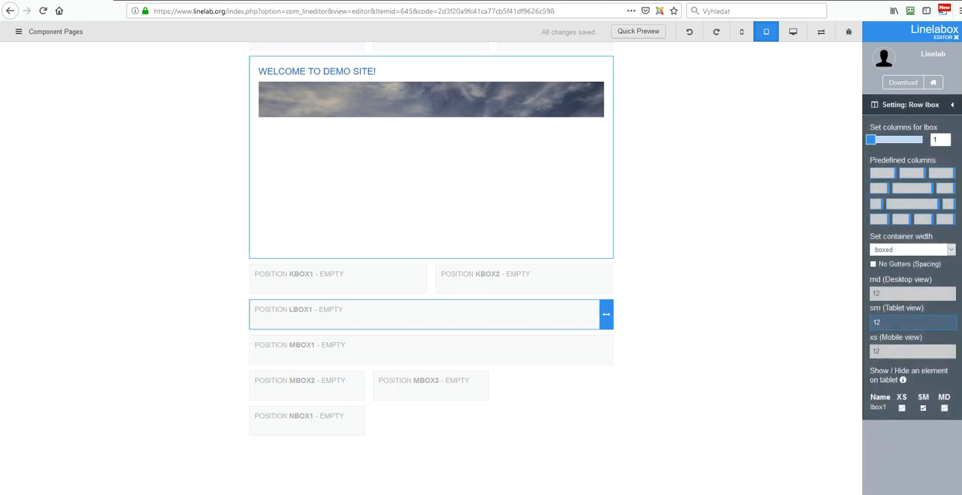
{"action": "left_click", "coordinate": [953, 107]}
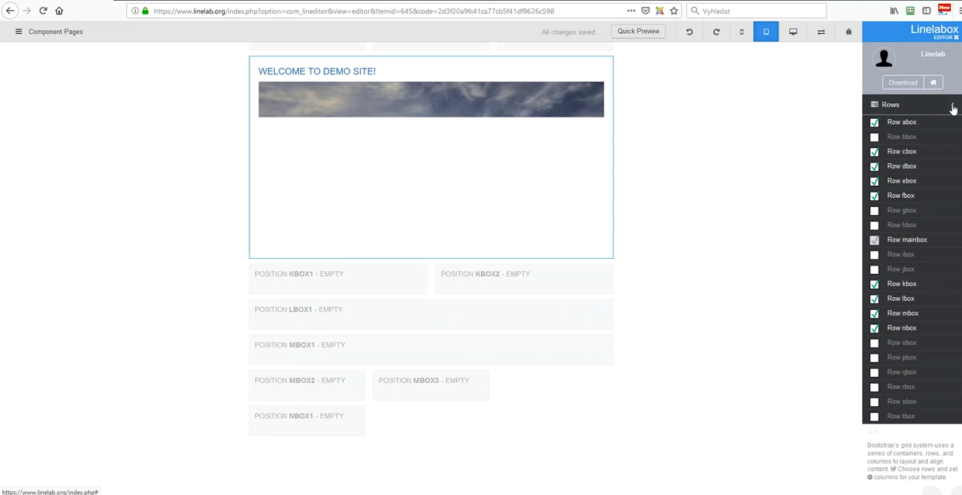
Step: Apply the predefined three equal columns to row mbox for tablet widths 4,4,4
{"action": "left_click", "coordinate": [901, 315]}
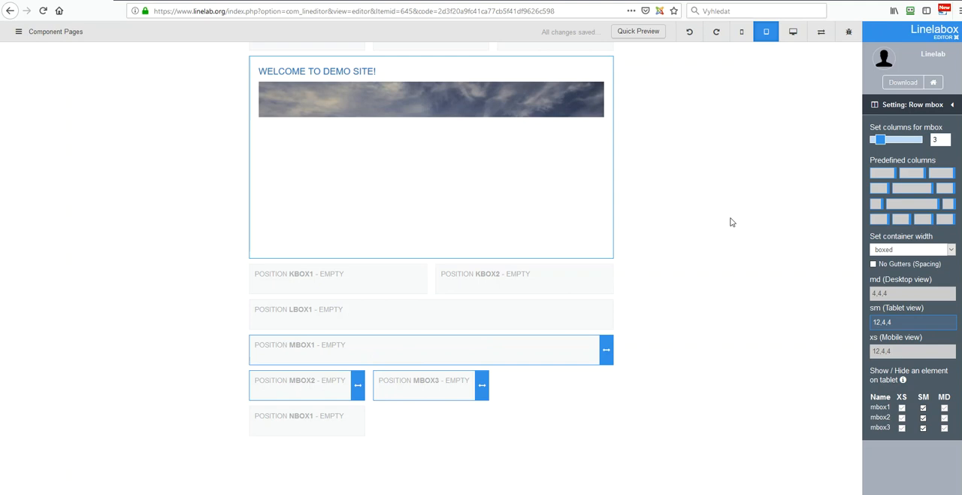
{"action": "left_click", "coordinate": [912, 173]}
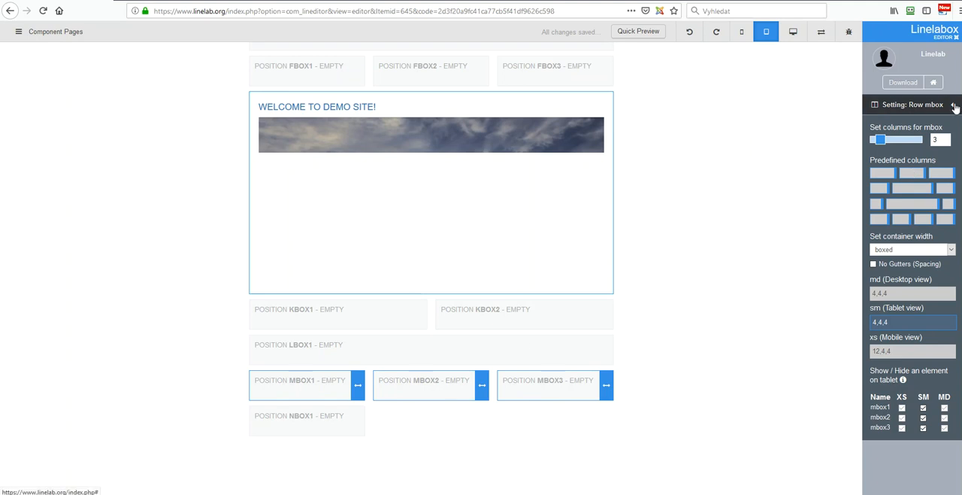
{"action": "left_click", "coordinate": [949, 105]}
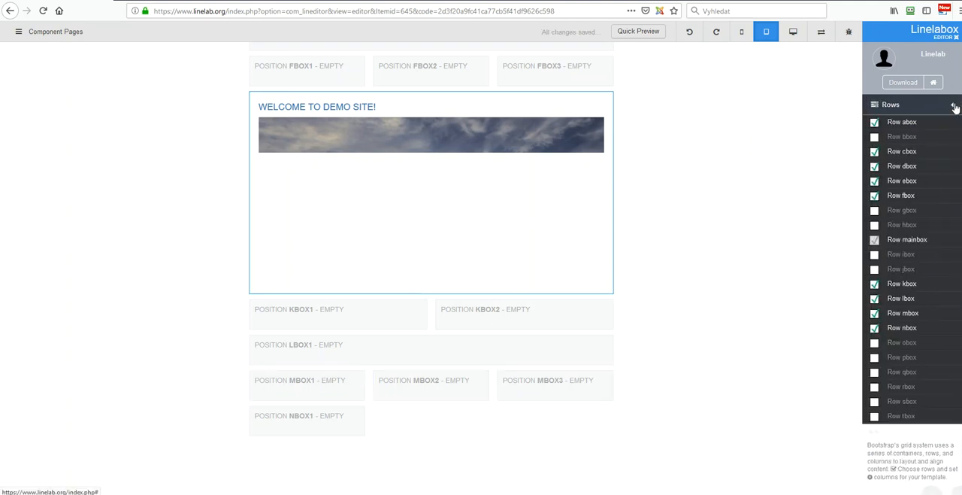
Step: Widen the single column of row nbox to a tablet width of 12 and try to switch to the mobile view
{"action": "left_click", "coordinate": [901, 329]}
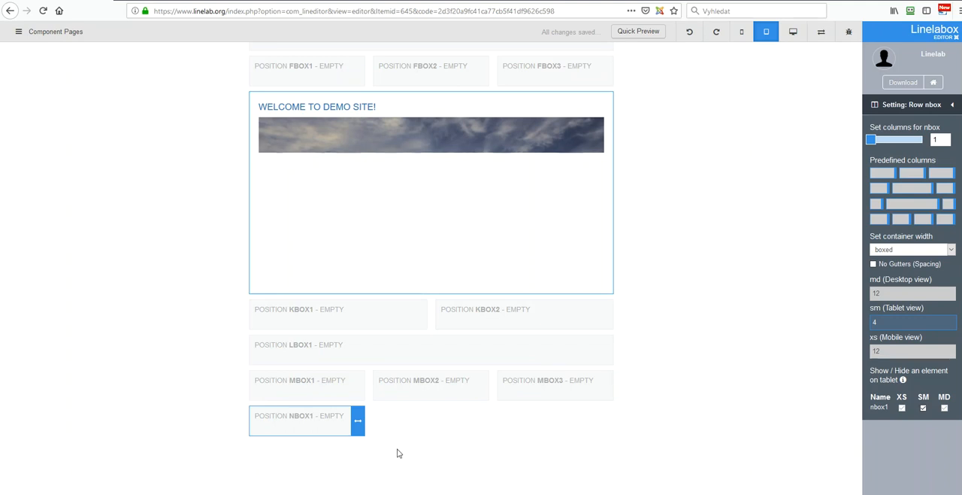
{"action": "left_click_drag", "start_coordinate": [360, 426], "coordinate": [600, 415]}
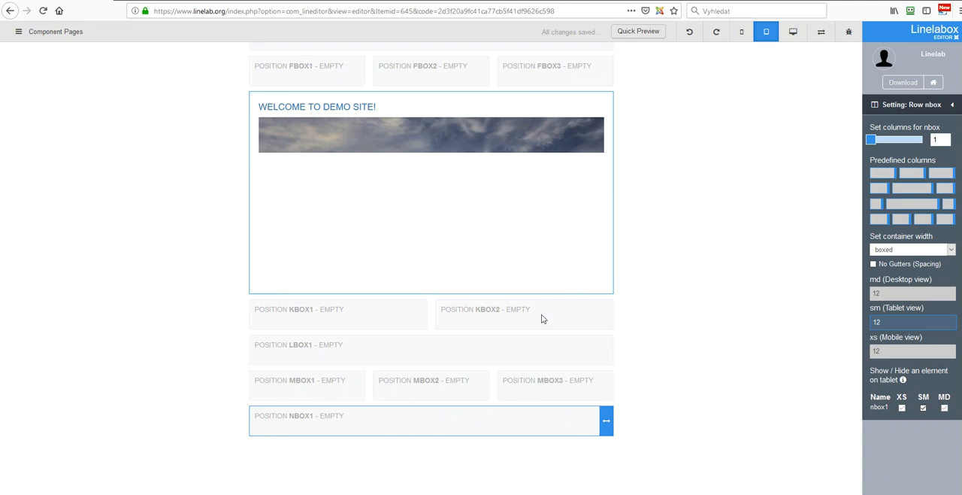
{"action": "scroll", "coordinate": [543, 320], "scroll_direction": "up", "scroll_amount": 3}
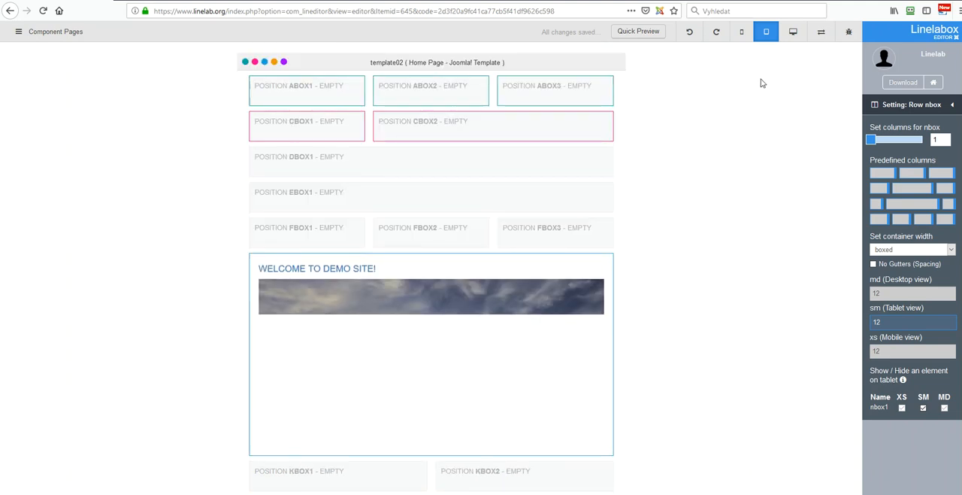
{"action": "left_click", "coordinate": [743, 34]}
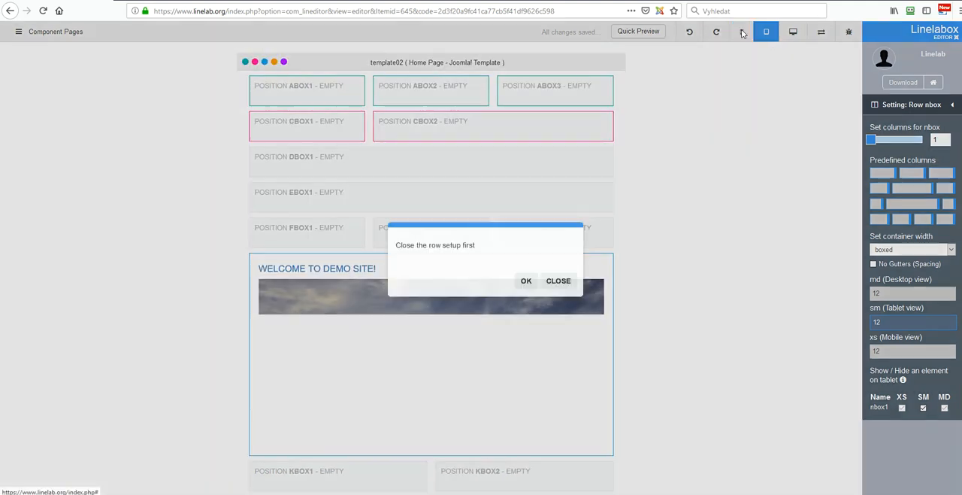
{"action": "left_click", "coordinate": [525, 282]}
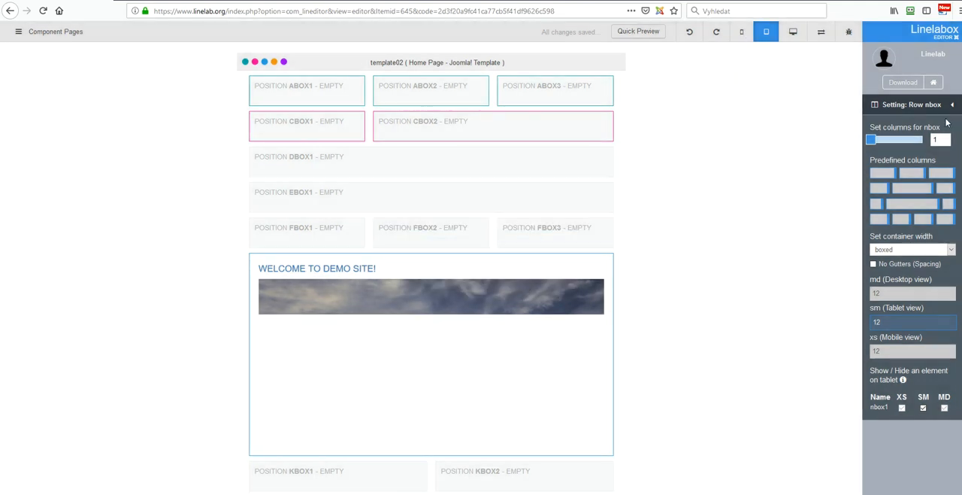
Step: Leave the nbox settings, switch the template to the mobile view and reopen the list of rows
{"action": "left_click", "coordinate": [952, 106]}
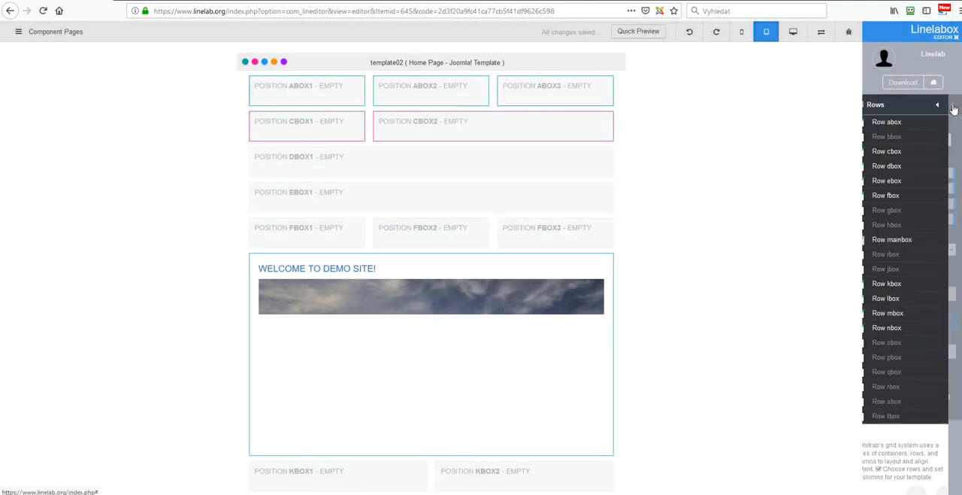
{"action": "left_click", "coordinate": [742, 33]}
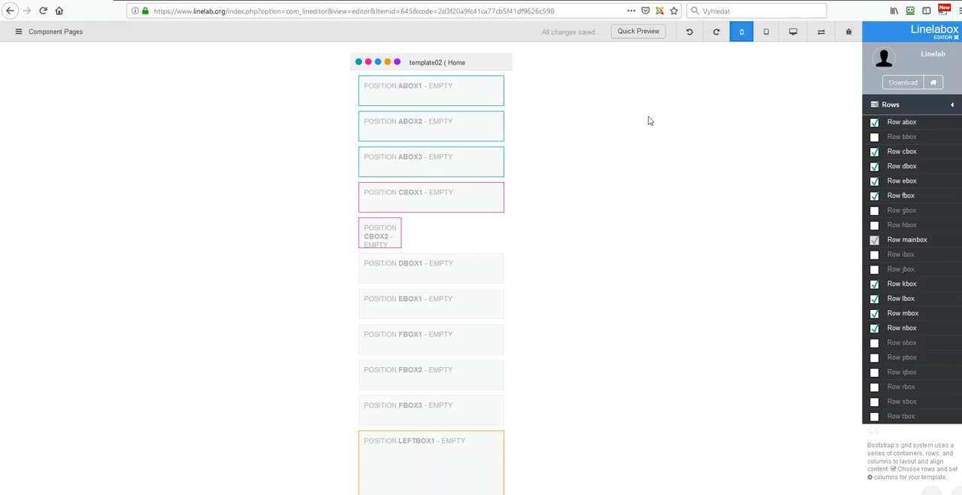
{"action": "left_click", "coordinate": [954, 108]}
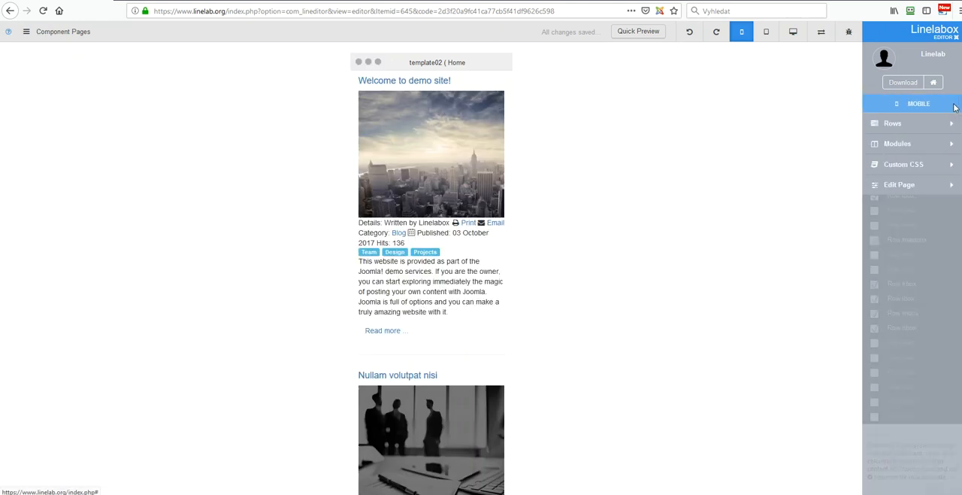
{"action": "left_click", "coordinate": [895, 123]}
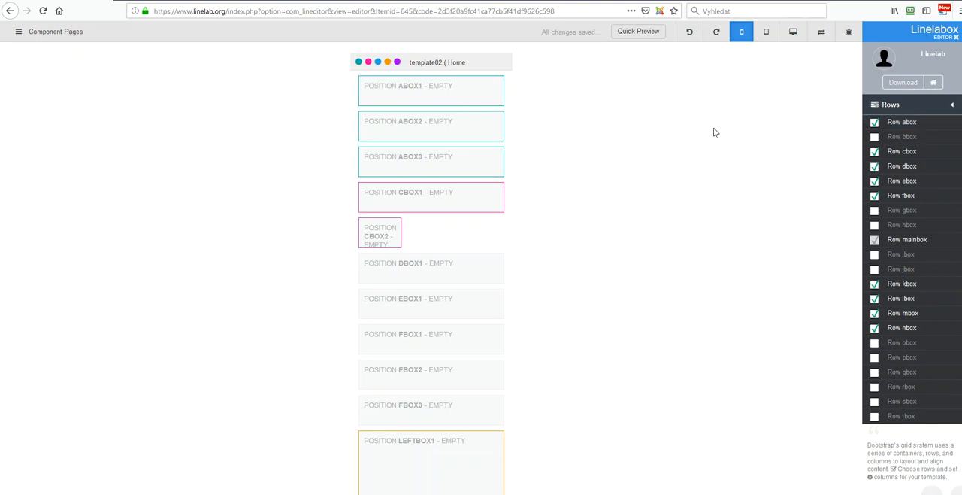
Step: Hide column abox3 of row abox on mobile and show it again
{"action": "left_click", "coordinate": [907, 123]}
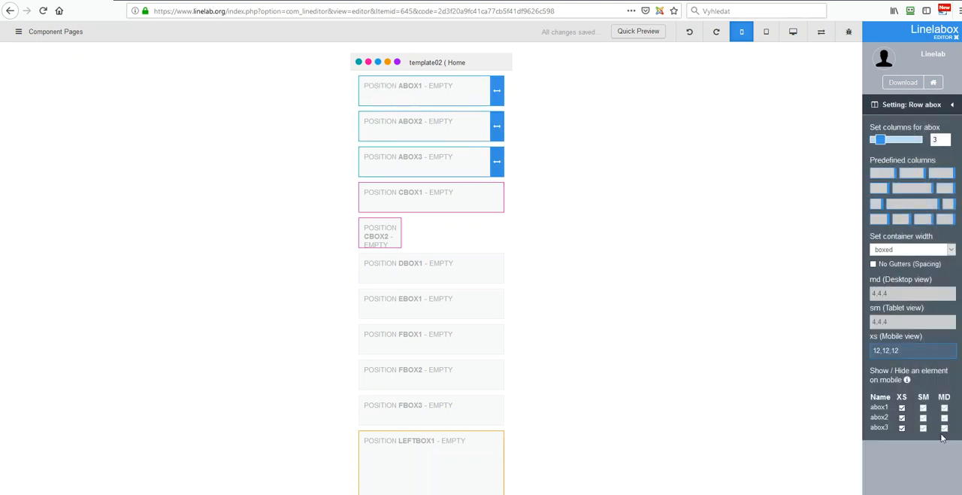
{"action": "left_click", "coordinate": [902, 427]}
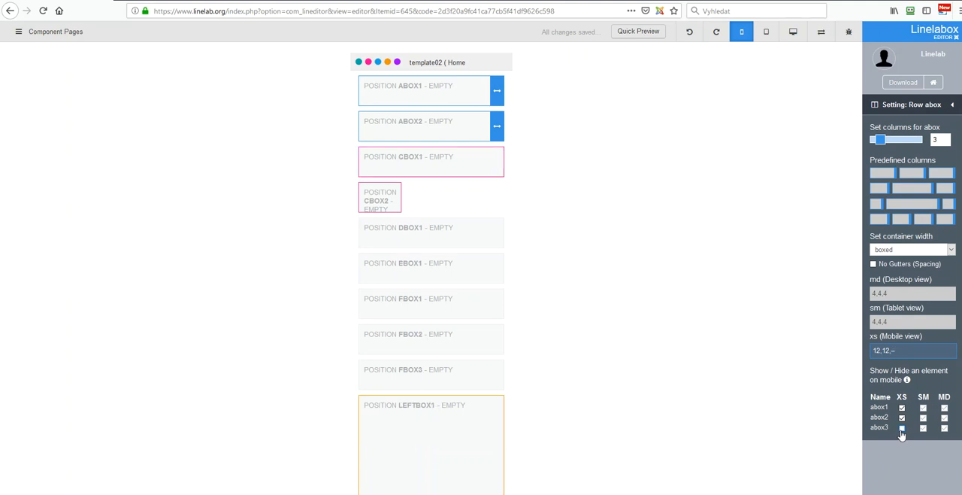
{"action": "left_click", "coordinate": [902, 428]}
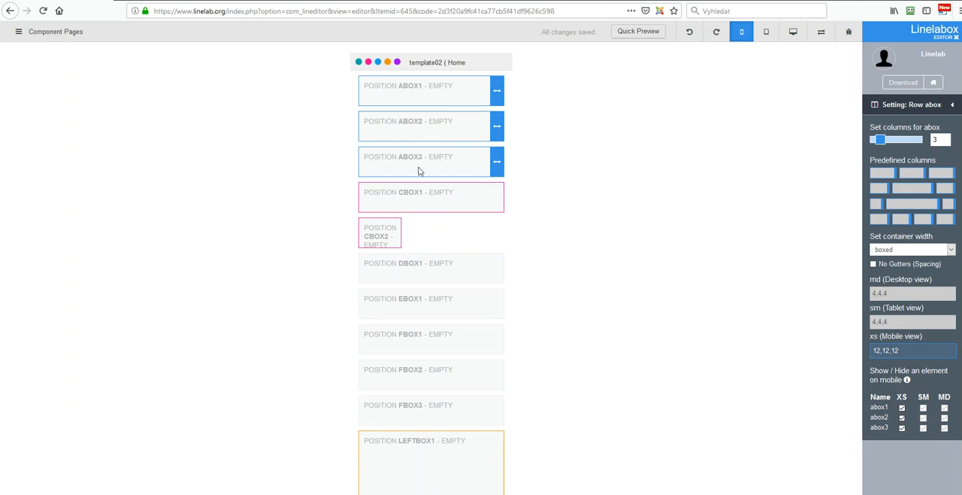
{"action": "left_click", "coordinate": [953, 105]}
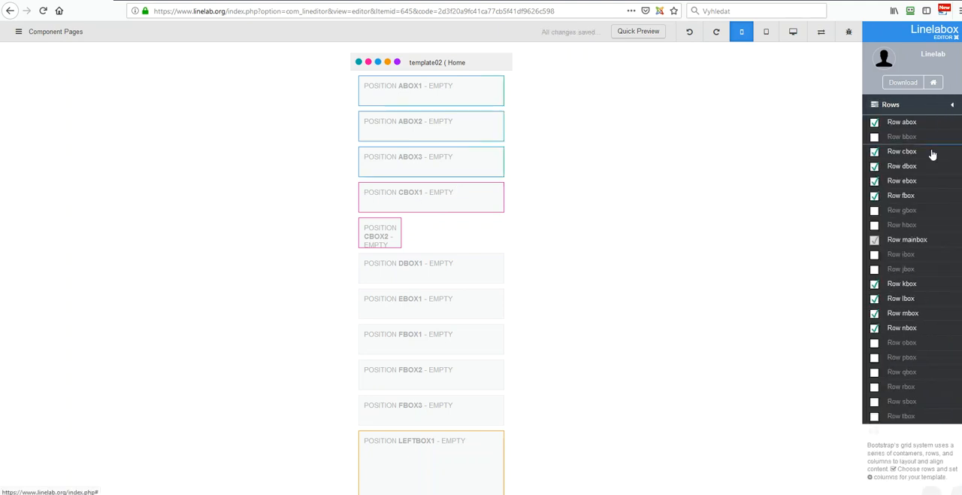
Step: Widen the second column of row cbox so the row's mobile widths are 12,12
{"action": "left_click", "coordinate": [903, 154]}
{"action": "left_click_drag", "start_coordinate": [394, 231], "coordinate": [498, 229]}
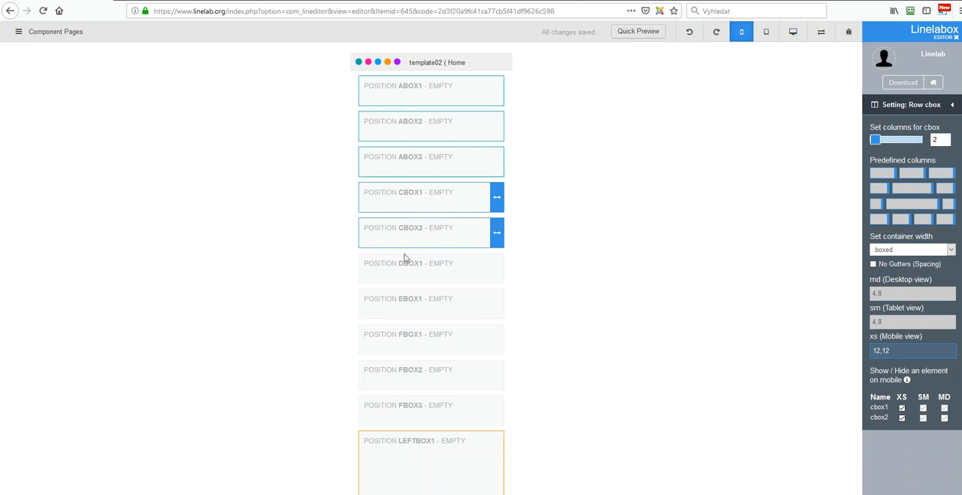
{"action": "left_click", "coordinate": [952, 105]}
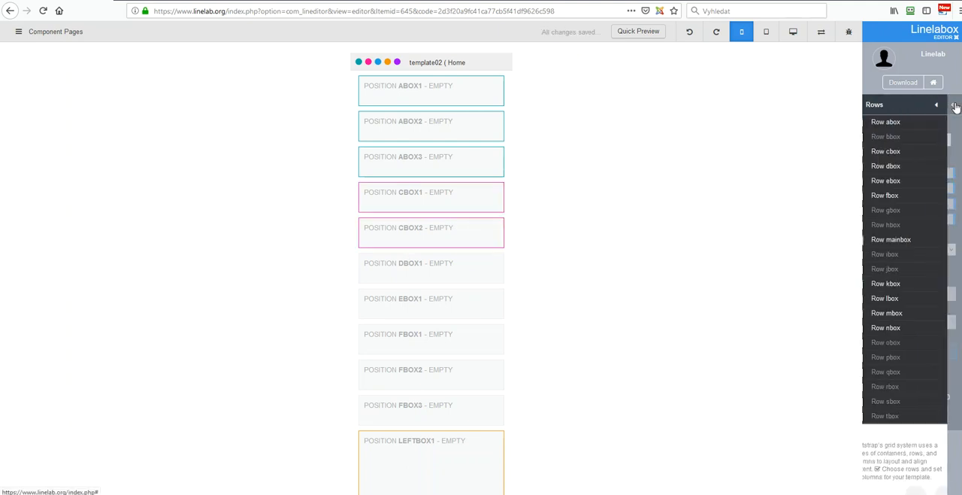
Step: Check the mobile column widths of rows dbox and ebox
{"action": "left_click", "coordinate": [906, 166]}
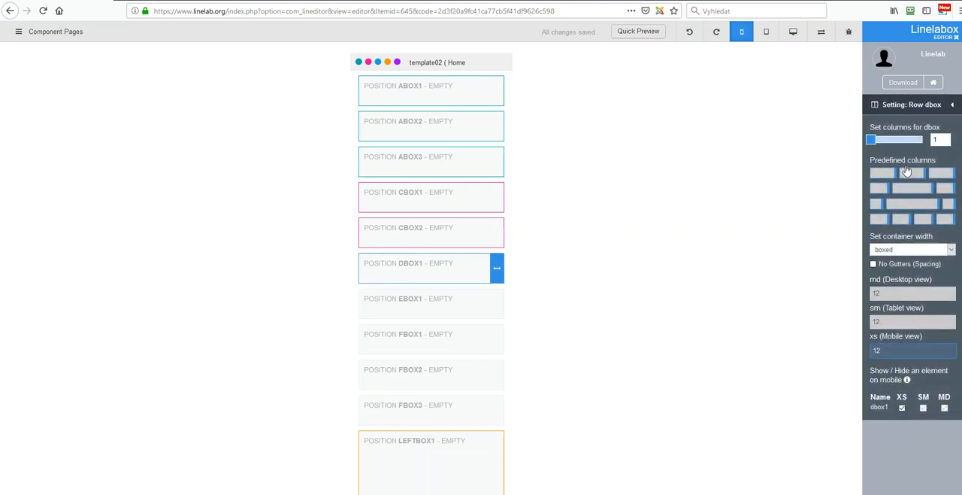
{"action": "left_click", "coordinate": [953, 105]}
{"action": "left_click", "coordinate": [912, 187]}
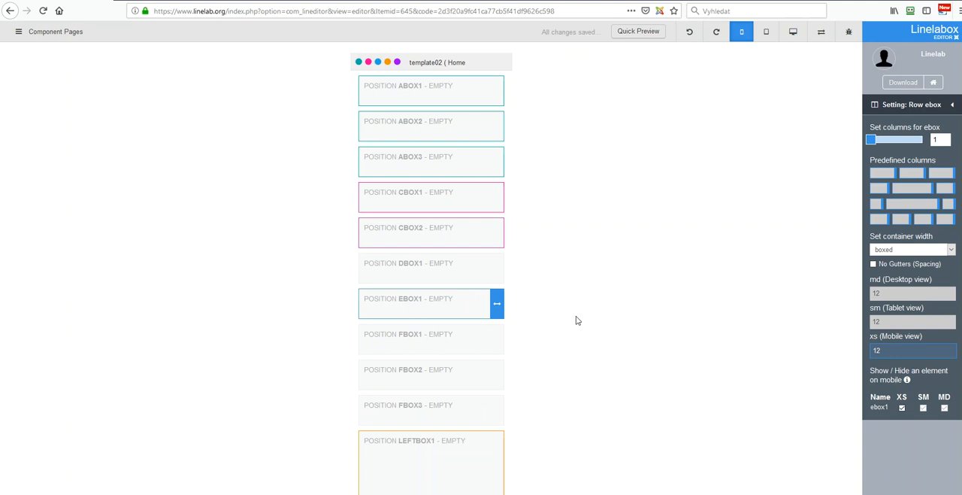
{"action": "left_click", "coordinate": [952, 105]}
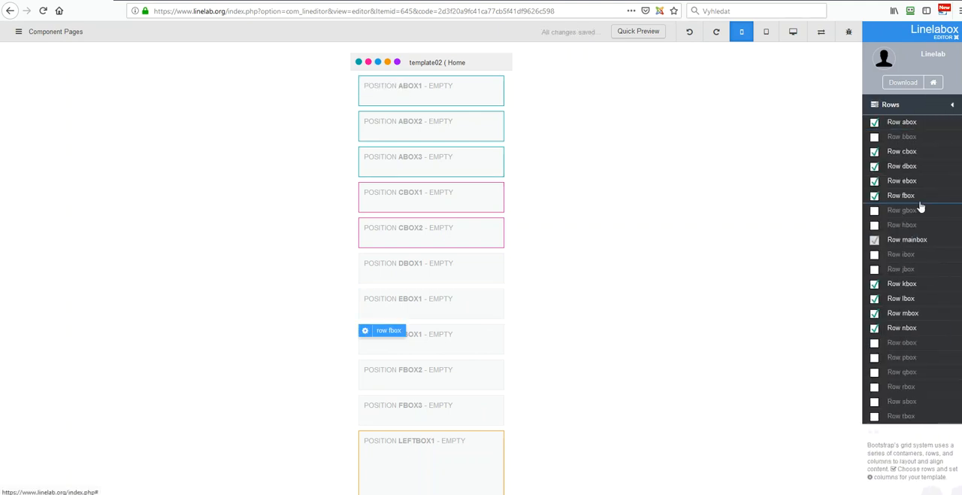
Step: Hide leftbox1 and rightbox2 of row mainbox in the mobile view
{"action": "left_click", "coordinate": [908, 240]}
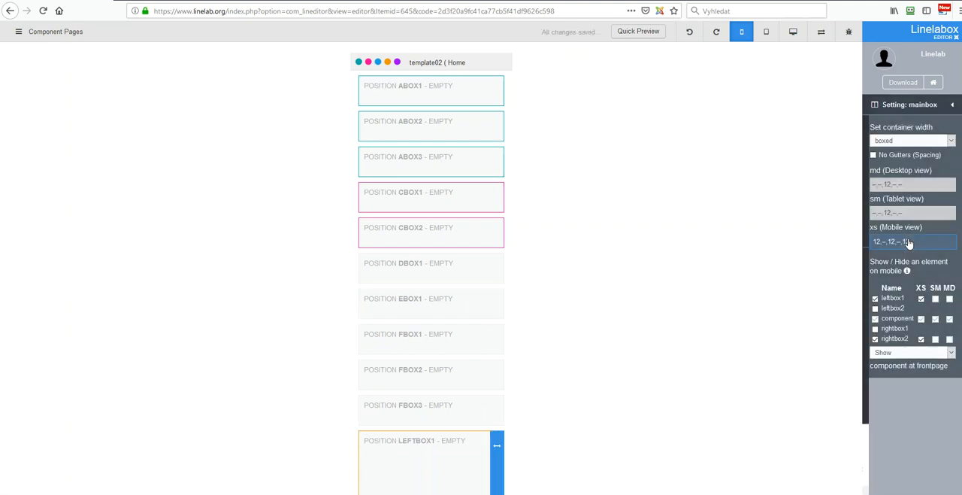
{"action": "left_click", "coordinate": [922, 300]}
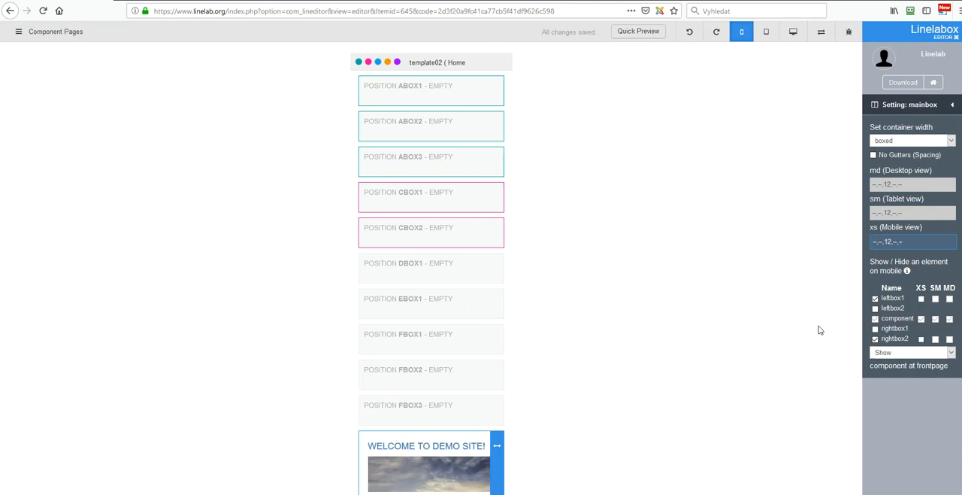
{"action": "scroll", "coordinate": [397, 329], "scroll_direction": "down", "scroll_amount": 4}
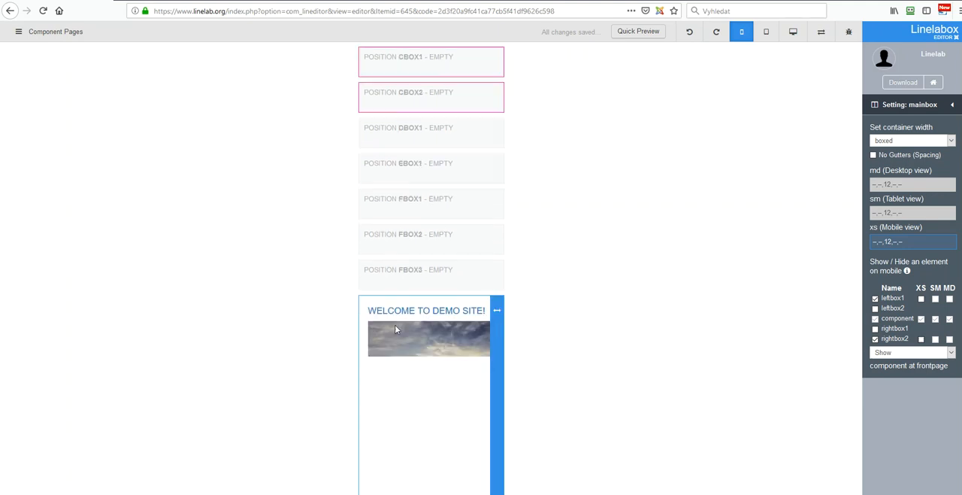
{"action": "scroll", "coordinate": [396, 329], "scroll_direction": "down", "scroll_amount": 2}
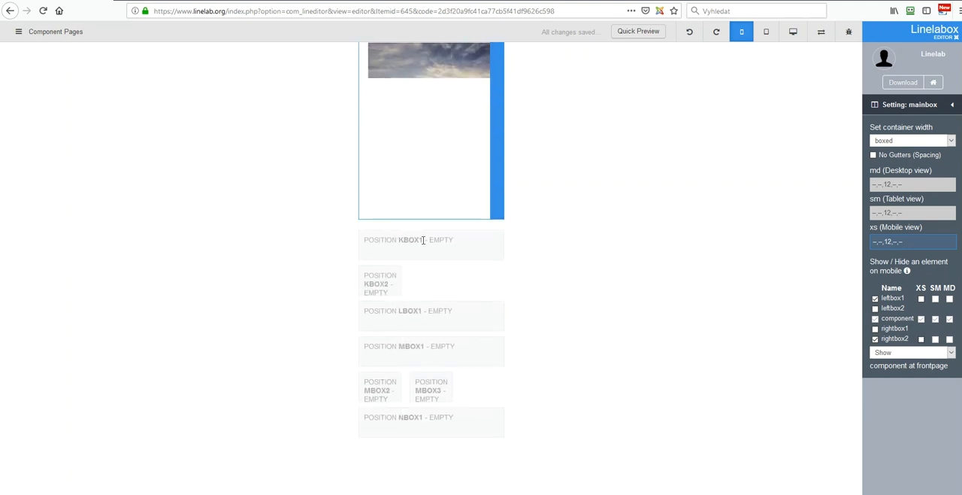
{"action": "left_click", "coordinate": [953, 104]}
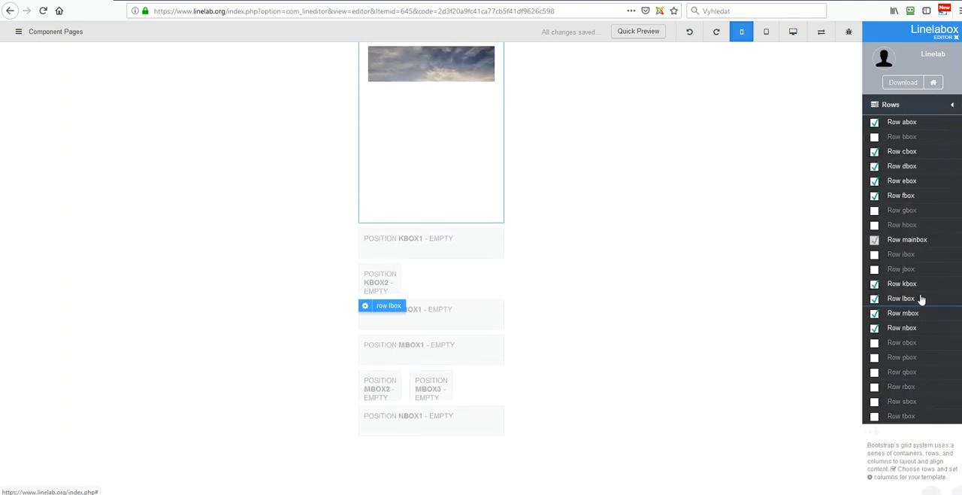
Step: Widen the second column of row kbox so the row's mobile widths are 12,12
{"action": "left_click", "coordinate": [914, 282]}
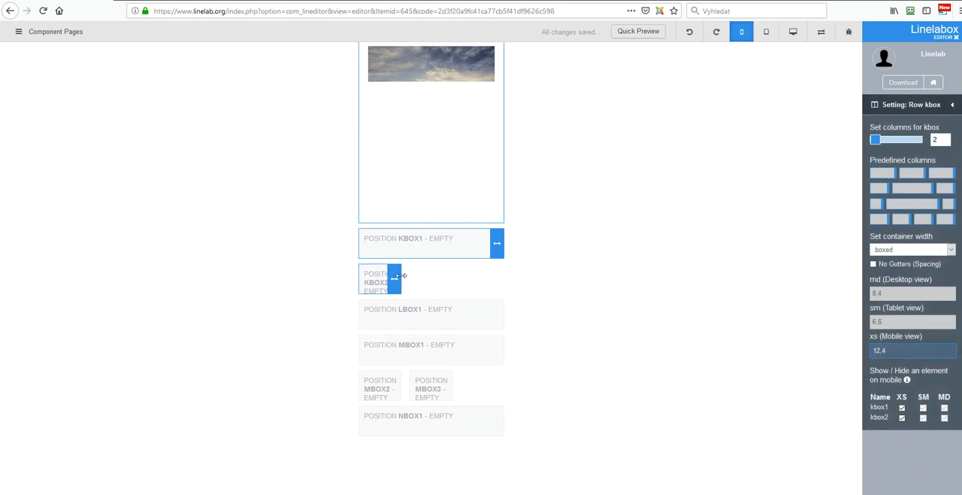
{"action": "left_click_drag", "start_coordinate": [396, 276], "coordinate": [508, 279]}
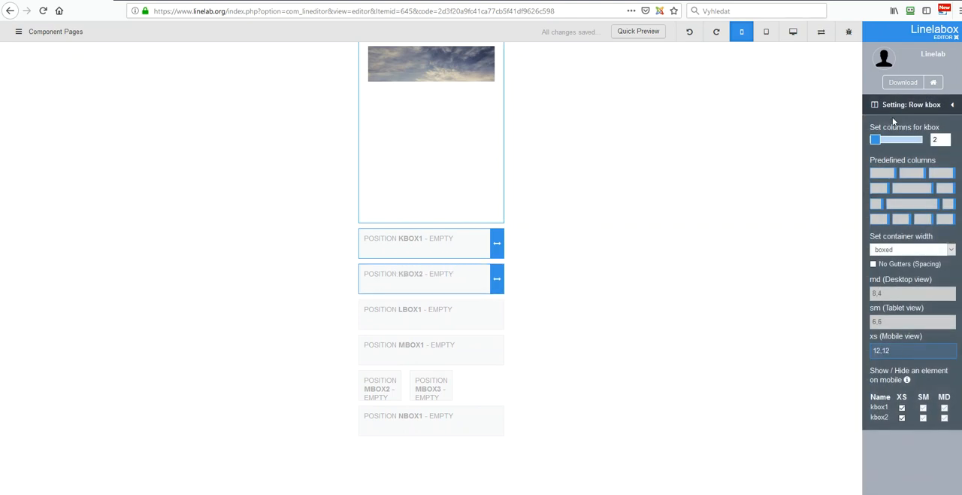
{"action": "left_click", "coordinate": [952, 105]}
Step: Check the mobile width of row lbox and widen the second and third columns of row mbox for mobile widths 12,12,12
{"action": "left_click", "coordinate": [902, 298]}
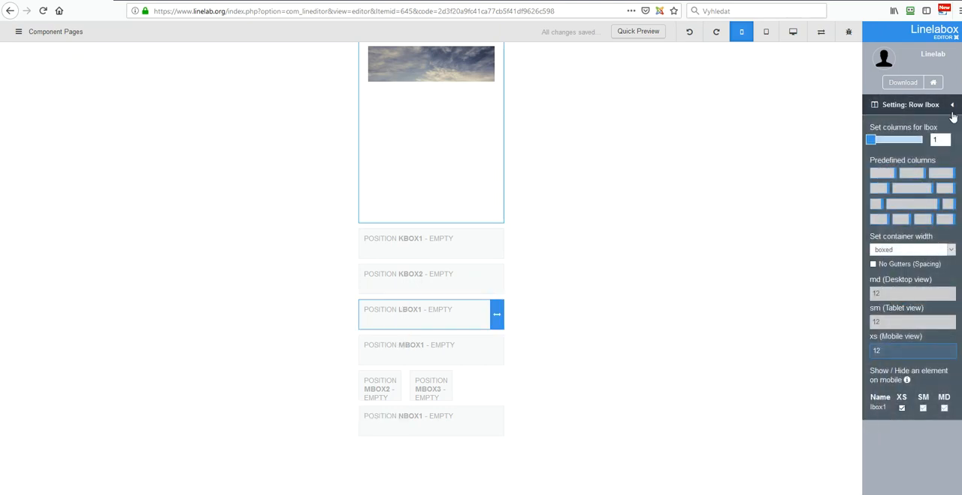
{"action": "left_click", "coordinate": [952, 107]}
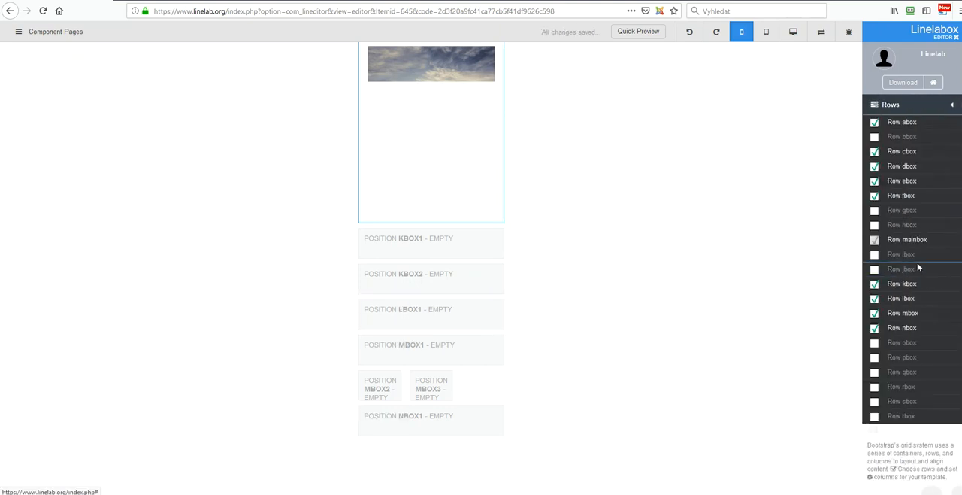
{"action": "left_click", "coordinate": [906, 316]}
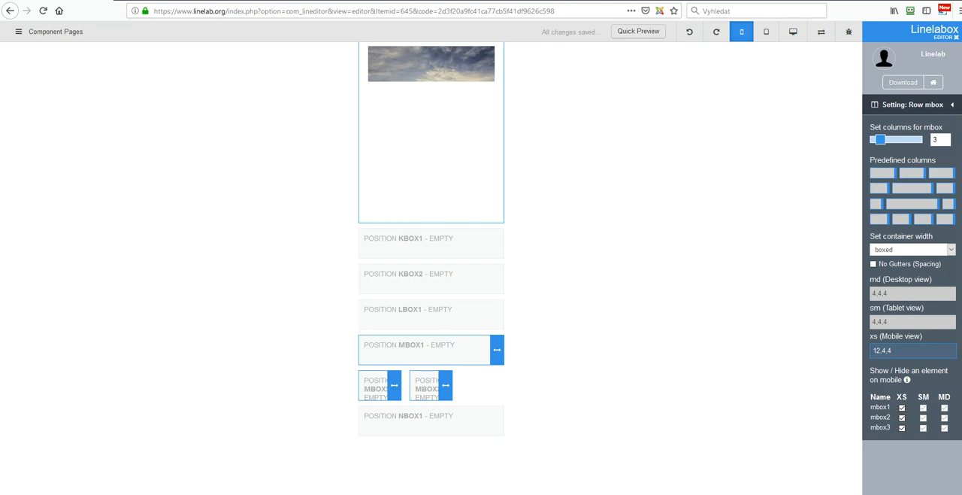
{"action": "left_click_drag", "start_coordinate": [396, 385], "coordinate": [500, 383]}
{"action": "left_click_drag", "start_coordinate": [396, 420], "coordinate": [514, 414]}
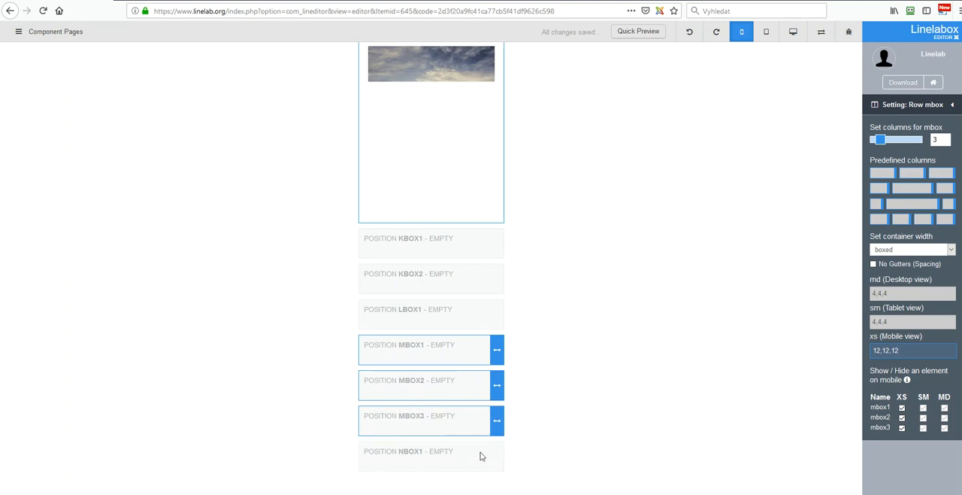
Step: Look through the list of component pages, and return from the row mbox settings to the editor's main options
{"action": "scroll", "coordinate": [654, 255], "scroll_direction": "up", "scroll_amount": 5}
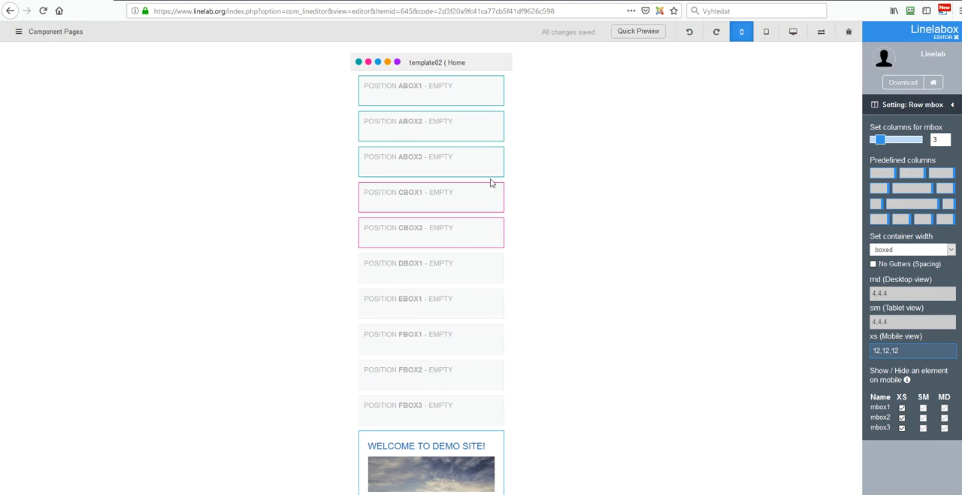
{"action": "left_click", "coordinate": [18, 33]}
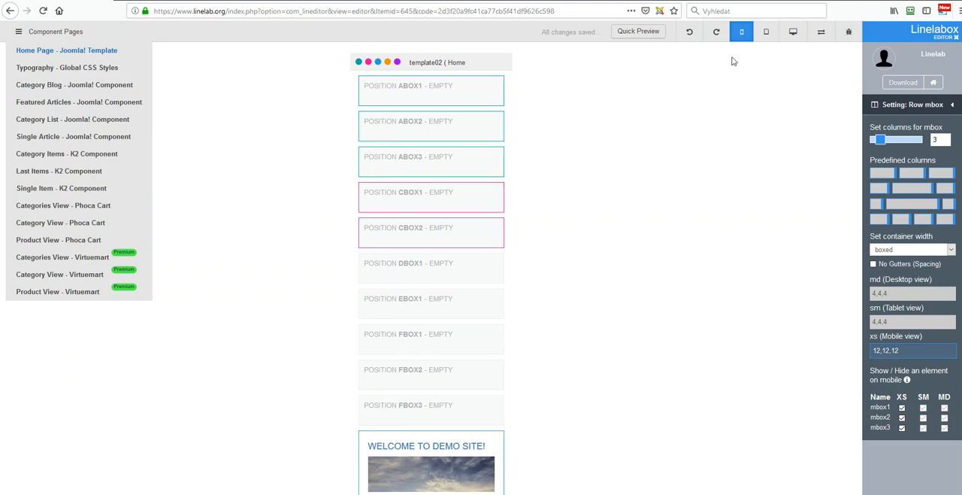
{"action": "left_click", "coordinate": [952, 105]}
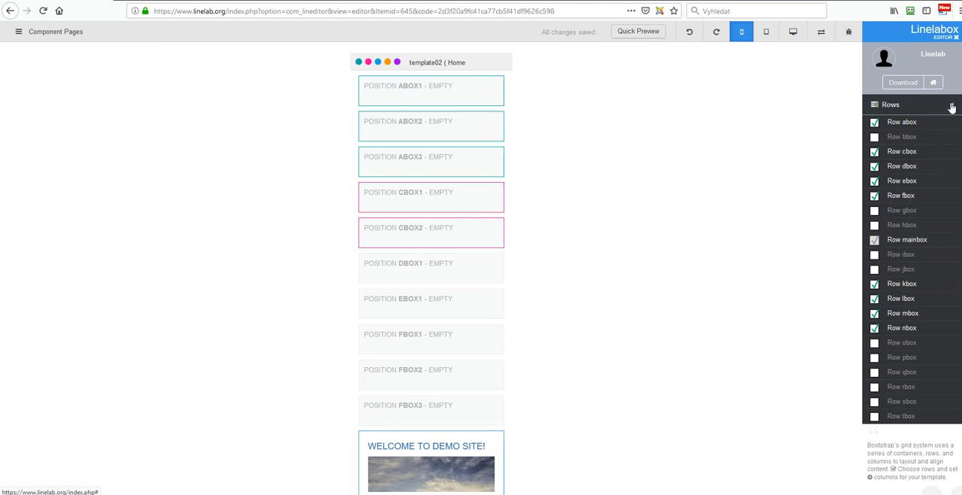
{"action": "left_click", "coordinate": [951, 107]}
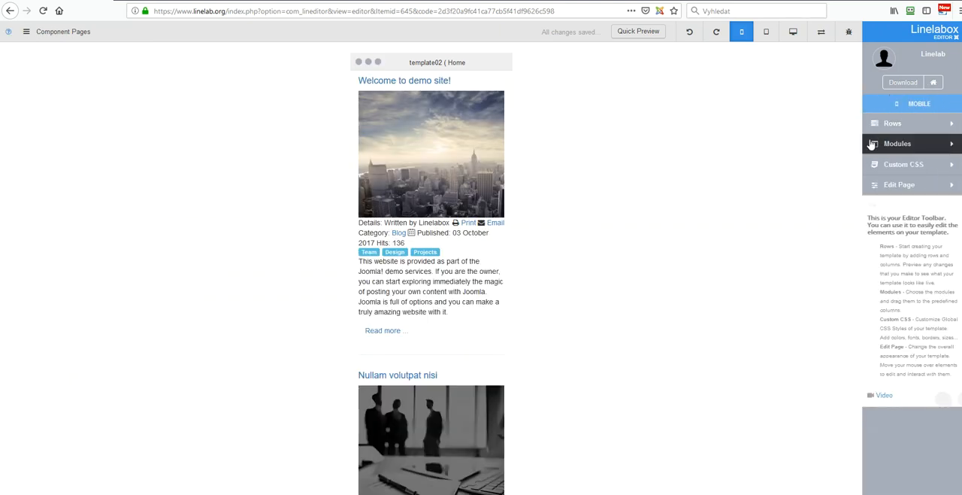